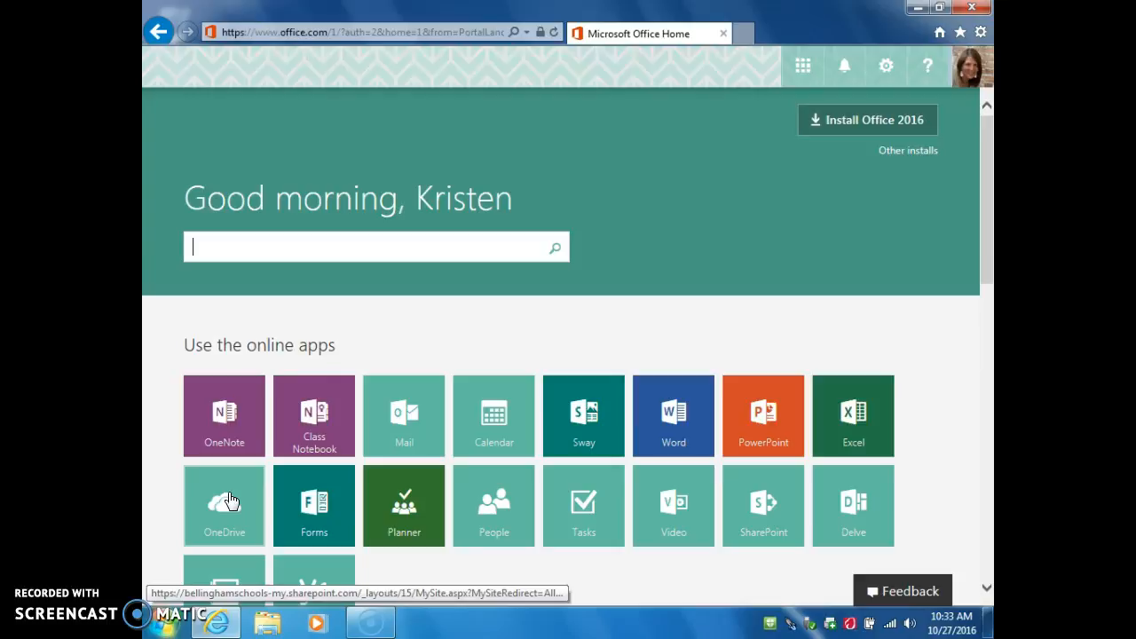
Open OneDrive's Files list and bring up the New menu for creating an item
click(229, 502)
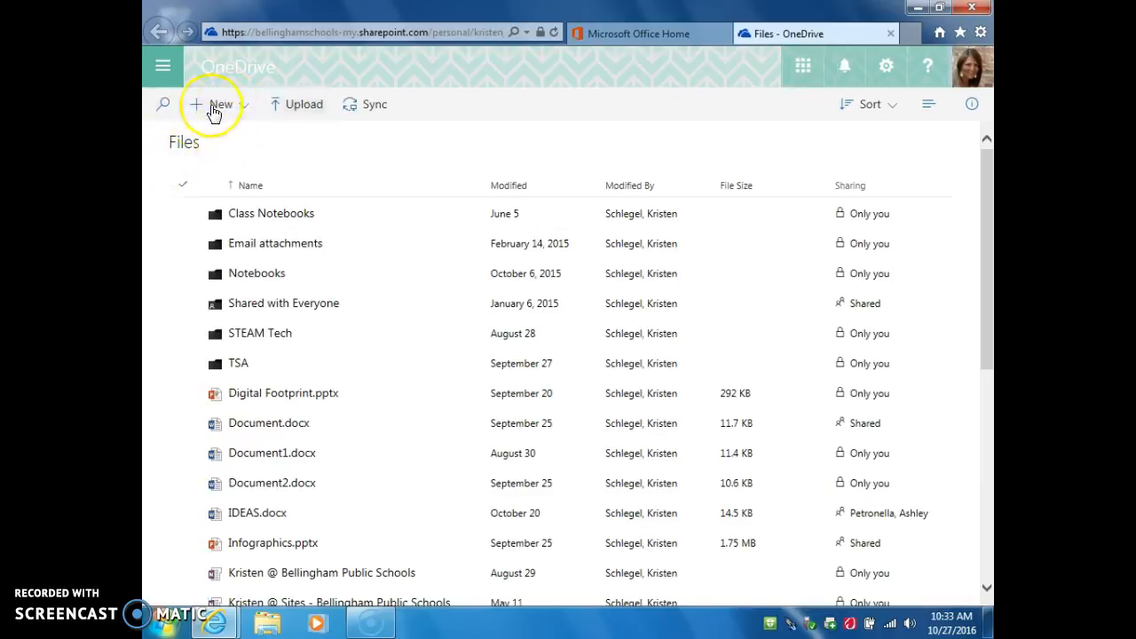
click(213, 108)
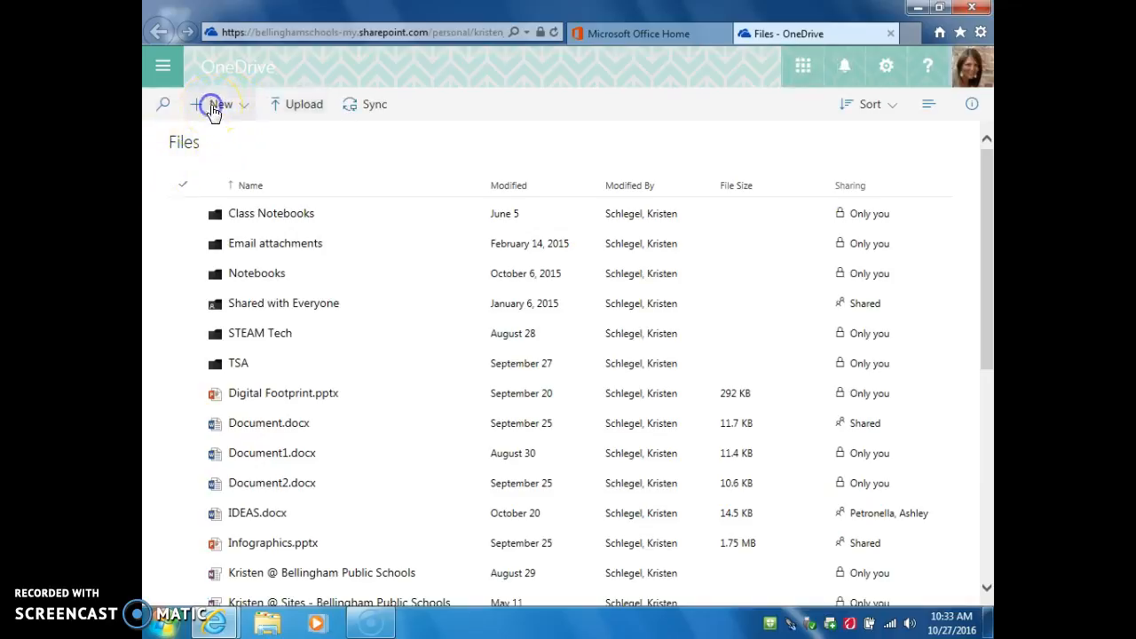
Create a blank Excel workbook and rename it 'Virtual Road Trip'
click(253, 213)
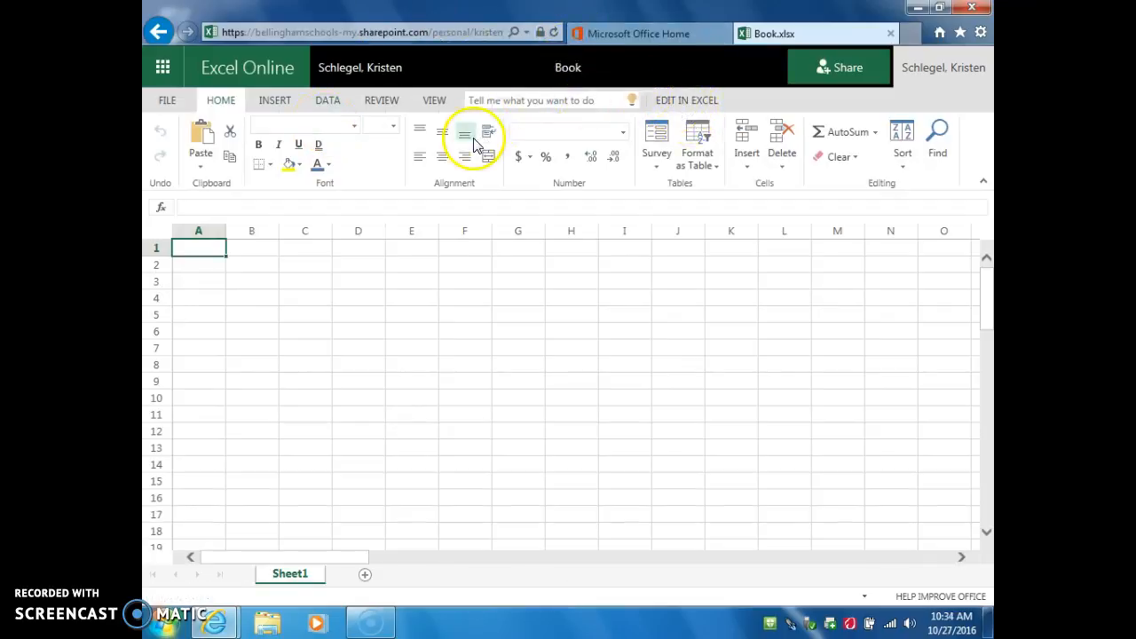
click(569, 69)
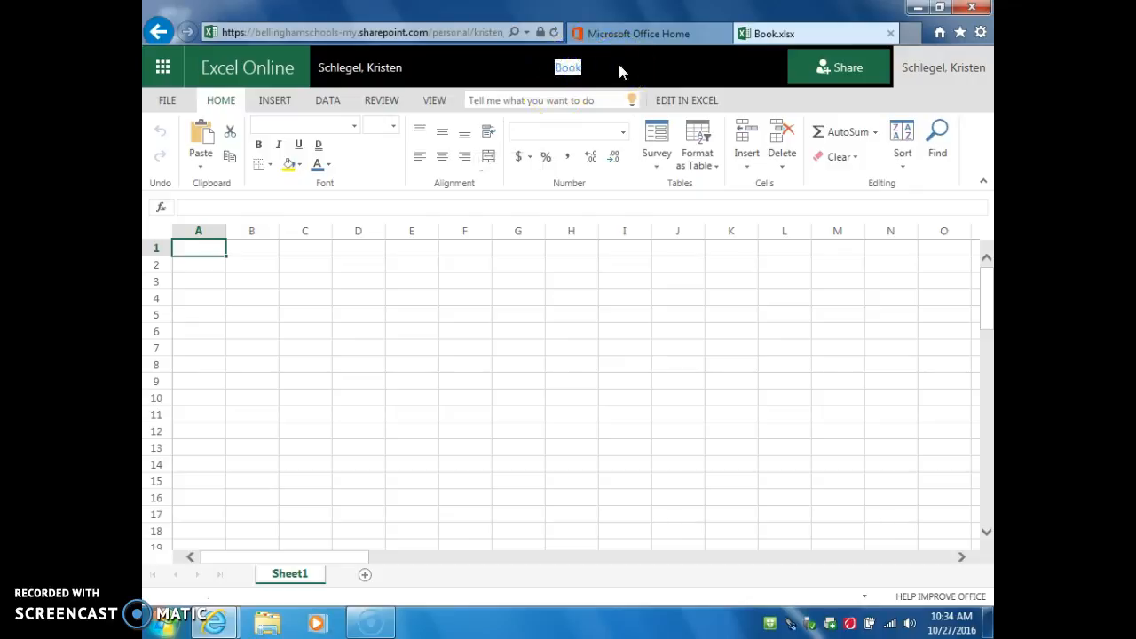
text(Virtual Road Trip)
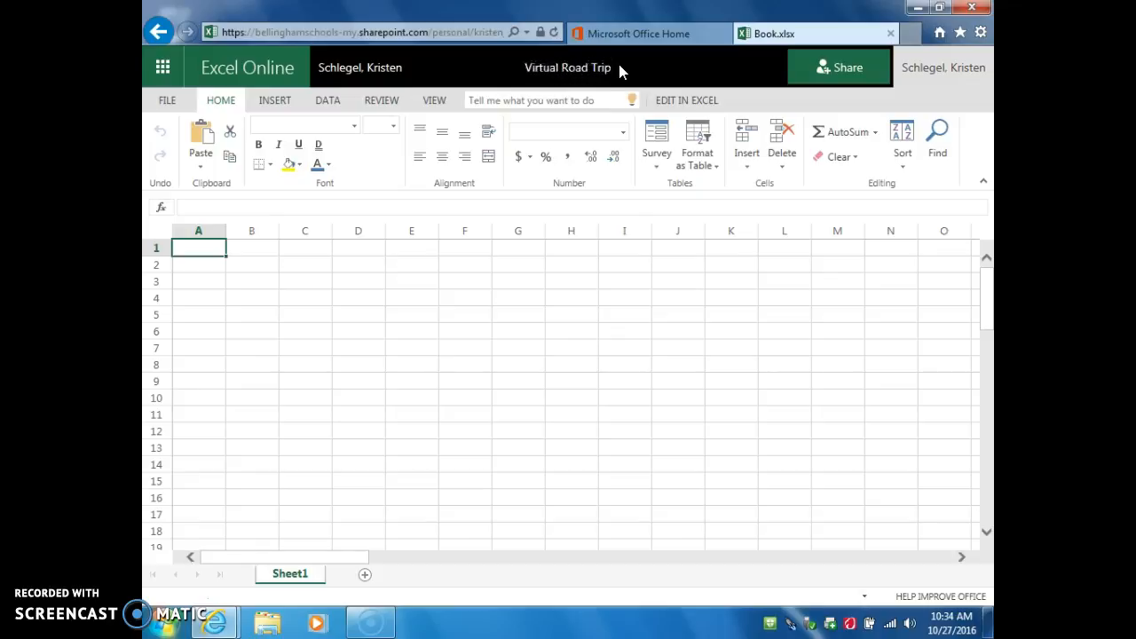
click(199, 248)
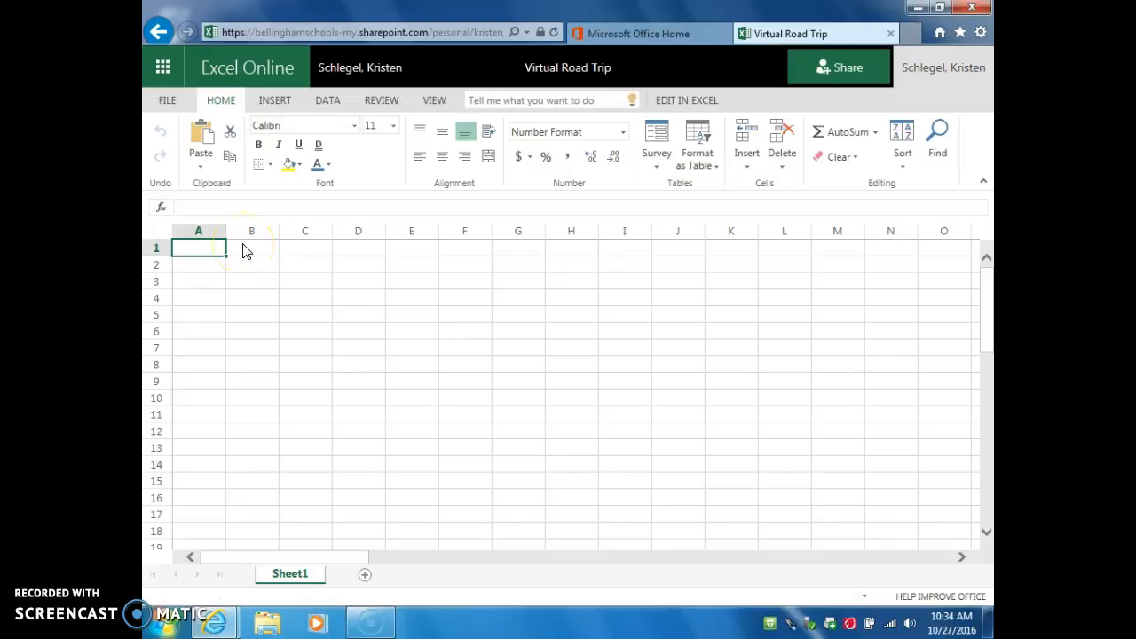
Put Day 1 in A1 and Bellingham, WA in B1, widening column B to fit
click(205, 251)
click(199, 251)
text(Day 1)
click(256, 248)
text(Bellingham)
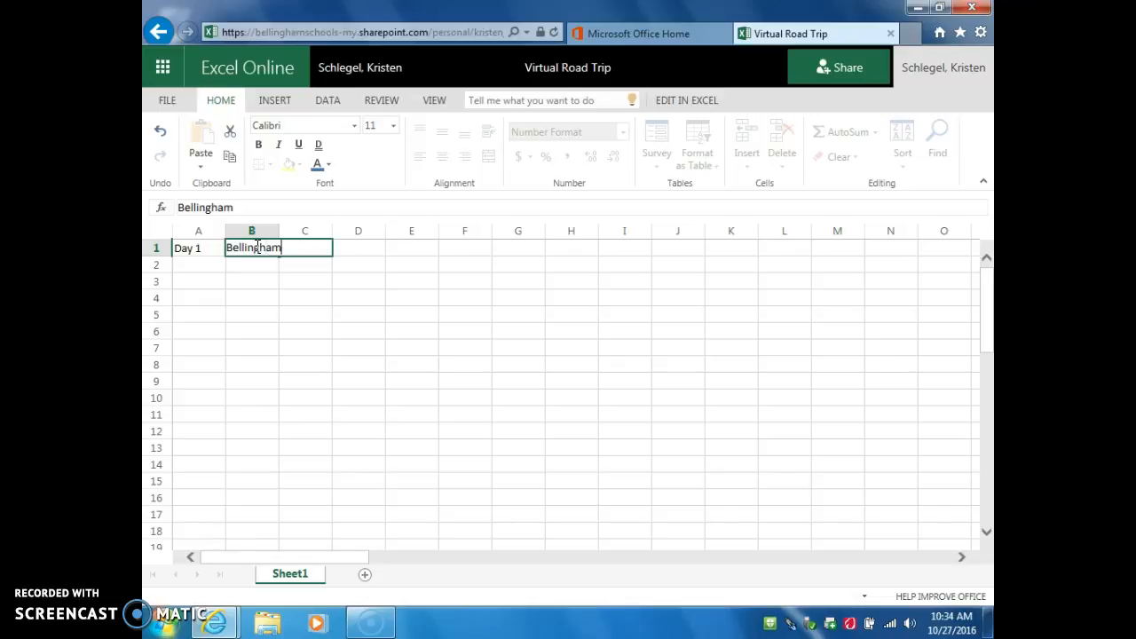
text(, WA)
click(304, 295)
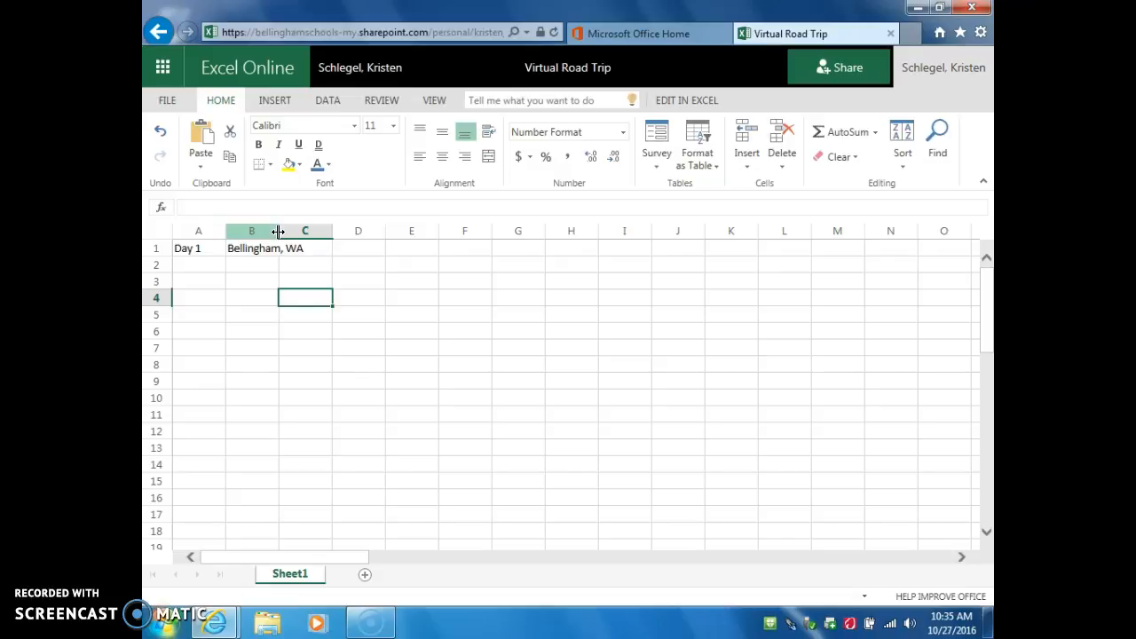
drag(278, 230, 312, 231)
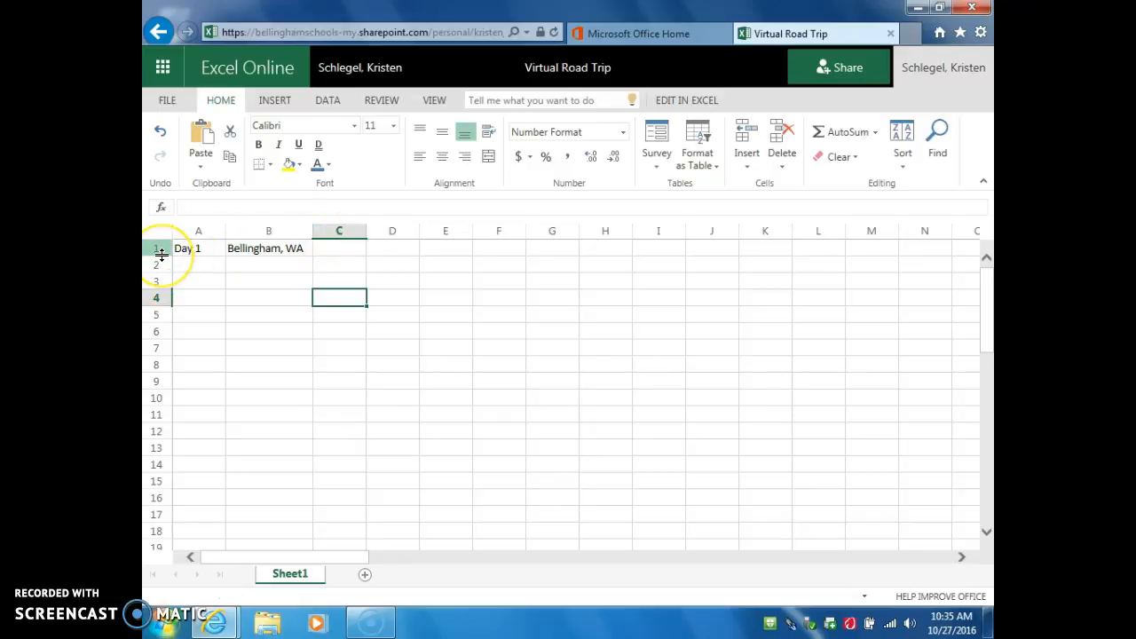
Move Day 1 down to A2 and Bellingham, WA down to B2, freeing row 1
drag(160, 254, 159, 261)
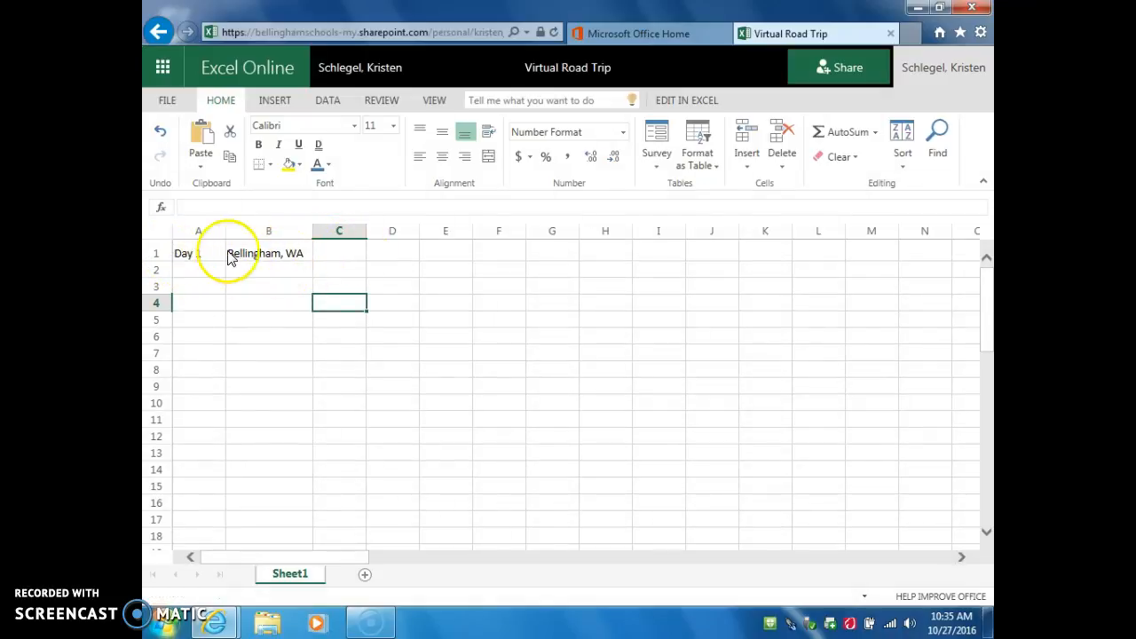
click(197, 255)
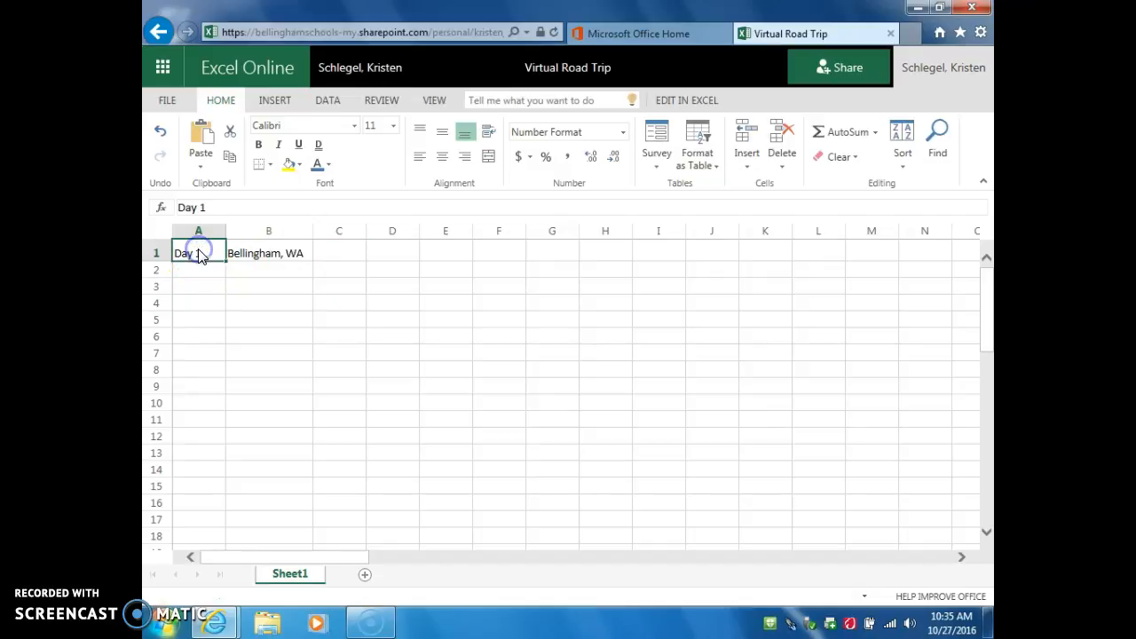
click(198, 257)
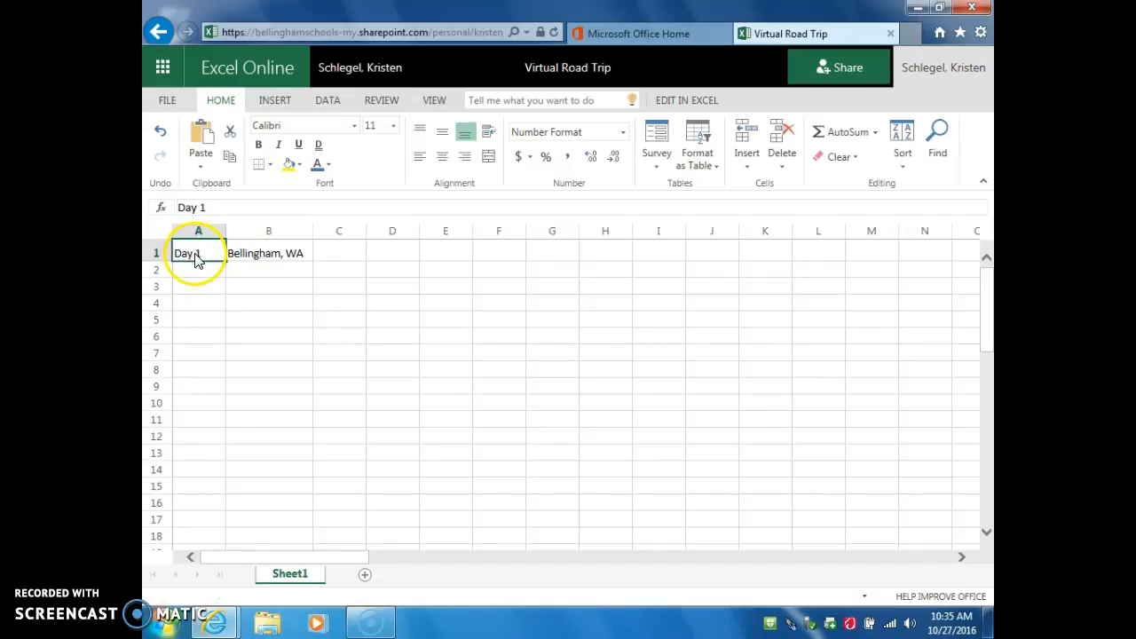
drag(198, 257, 199, 270)
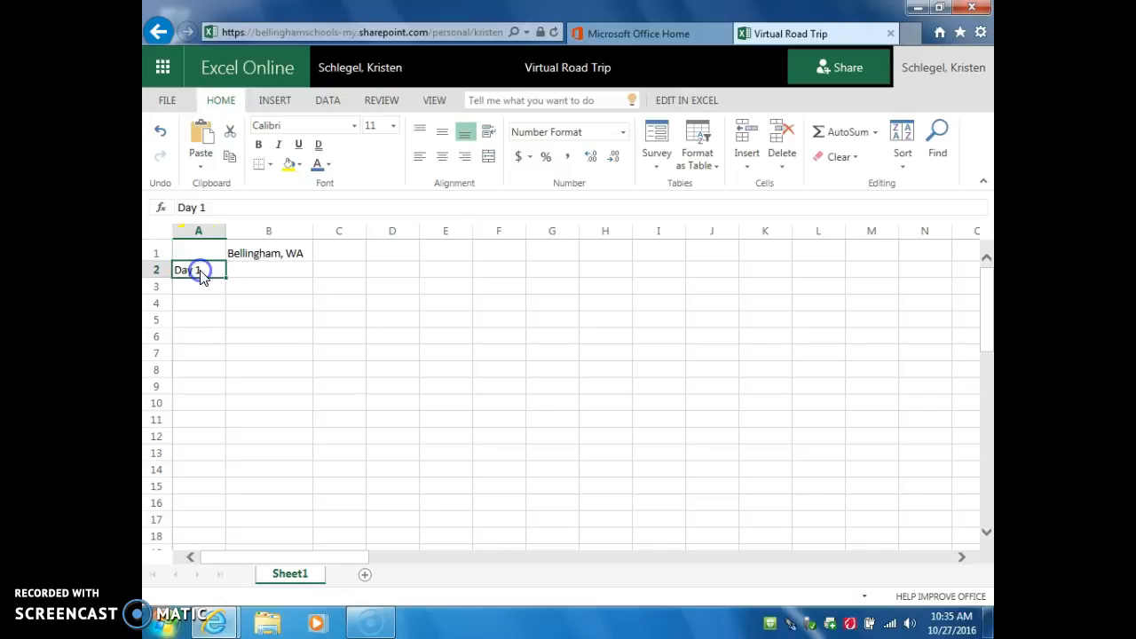
click(277, 260)
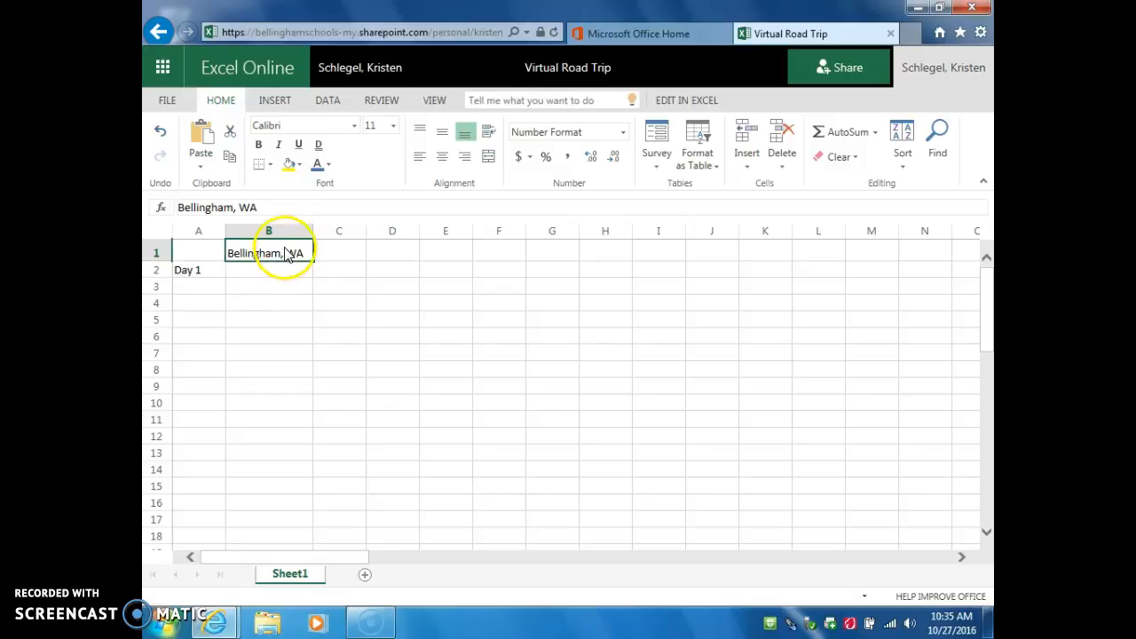
drag(283, 259, 278, 271)
click(275, 251)
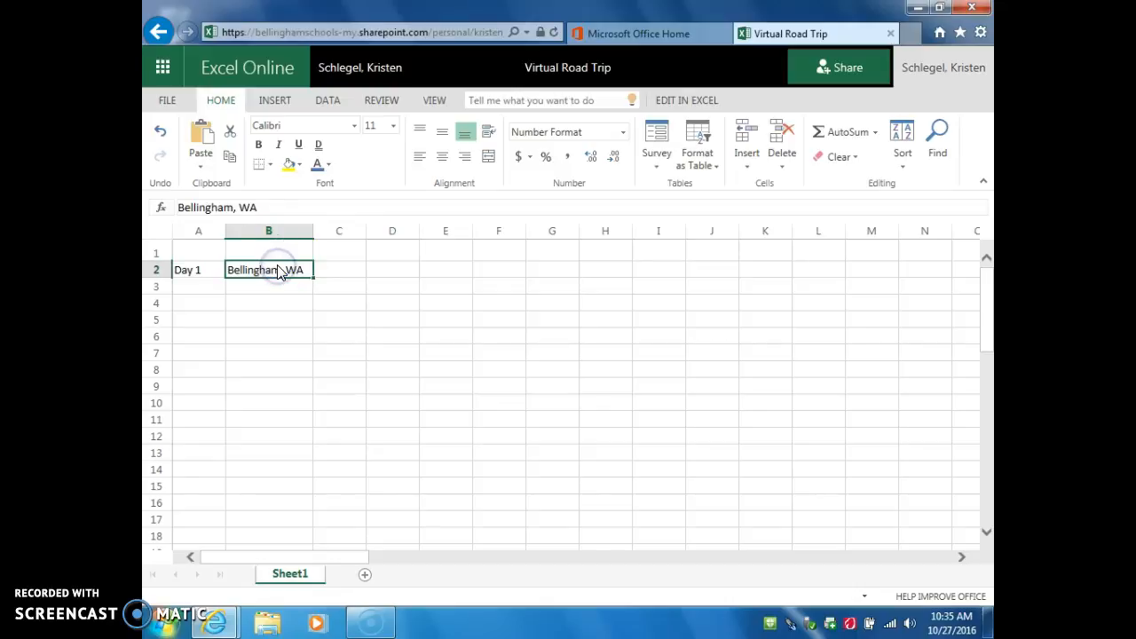
click(190, 254)
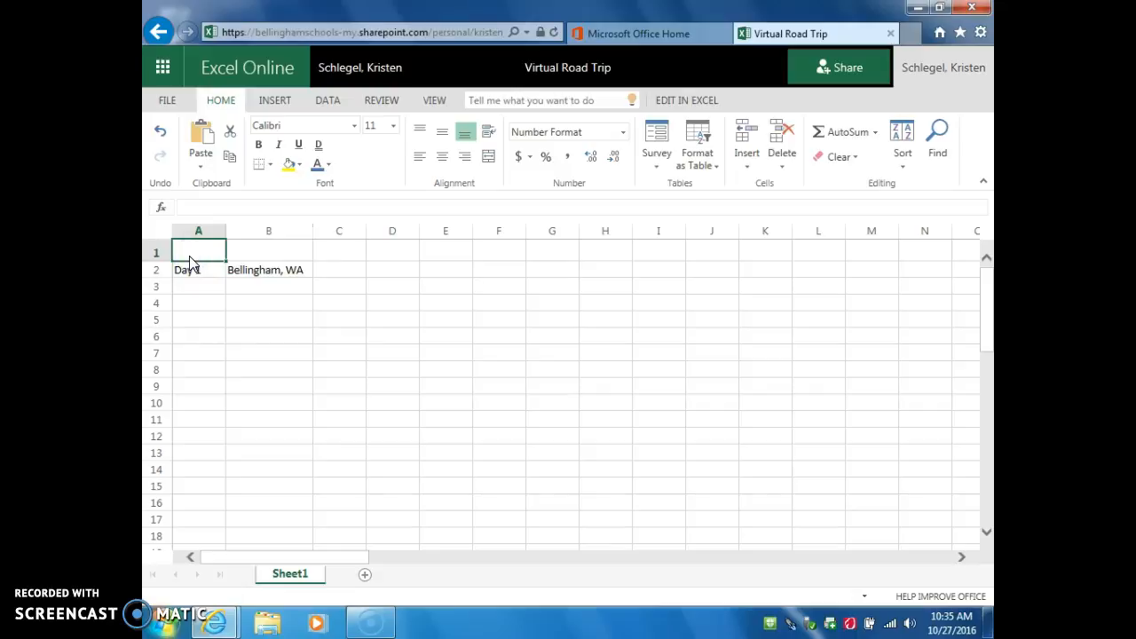
Enter headers DAYS in A1 and START LOCATION in B1, widening column B
click(251, 254)
click(207, 254)
click(244, 253)
click(205, 255)
text(DAYU)
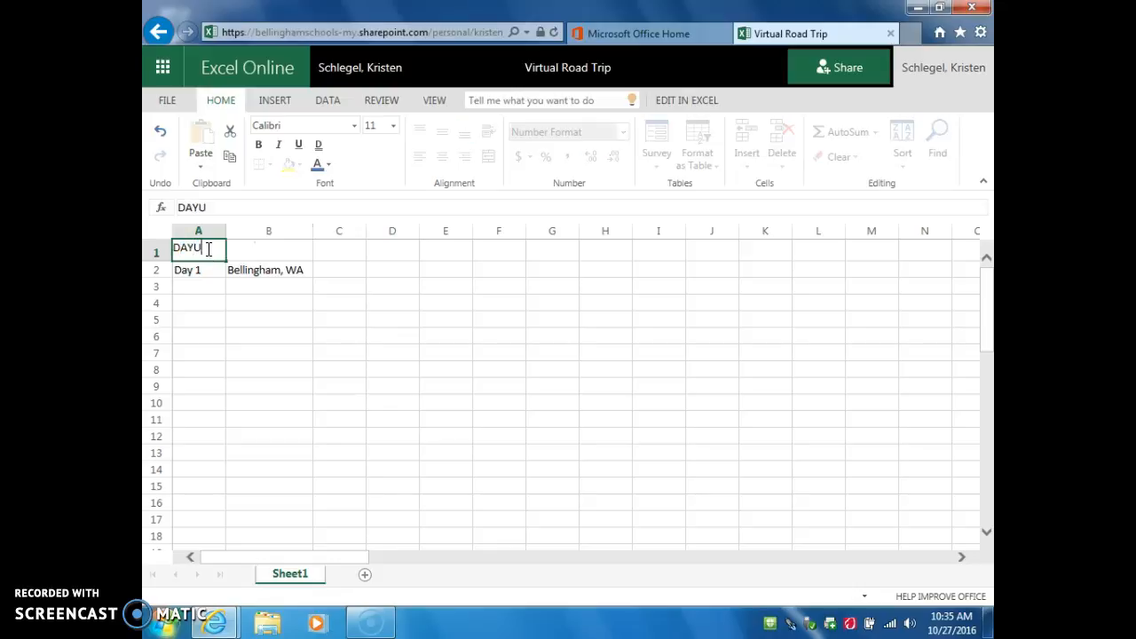
click(248, 252)
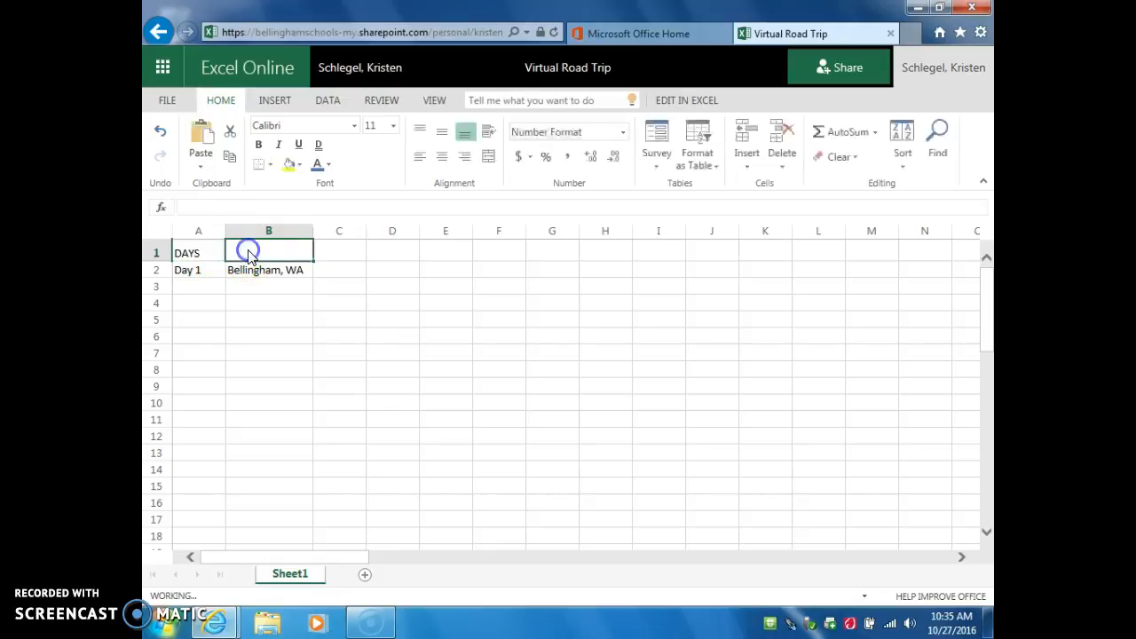
text(START)
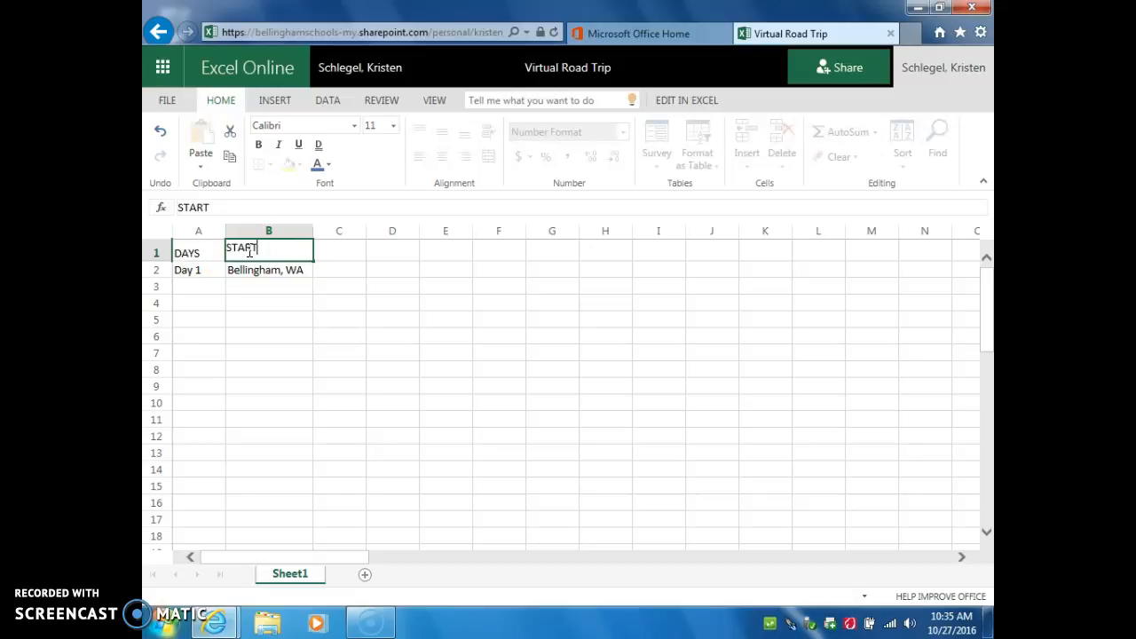
text( LOCATION)
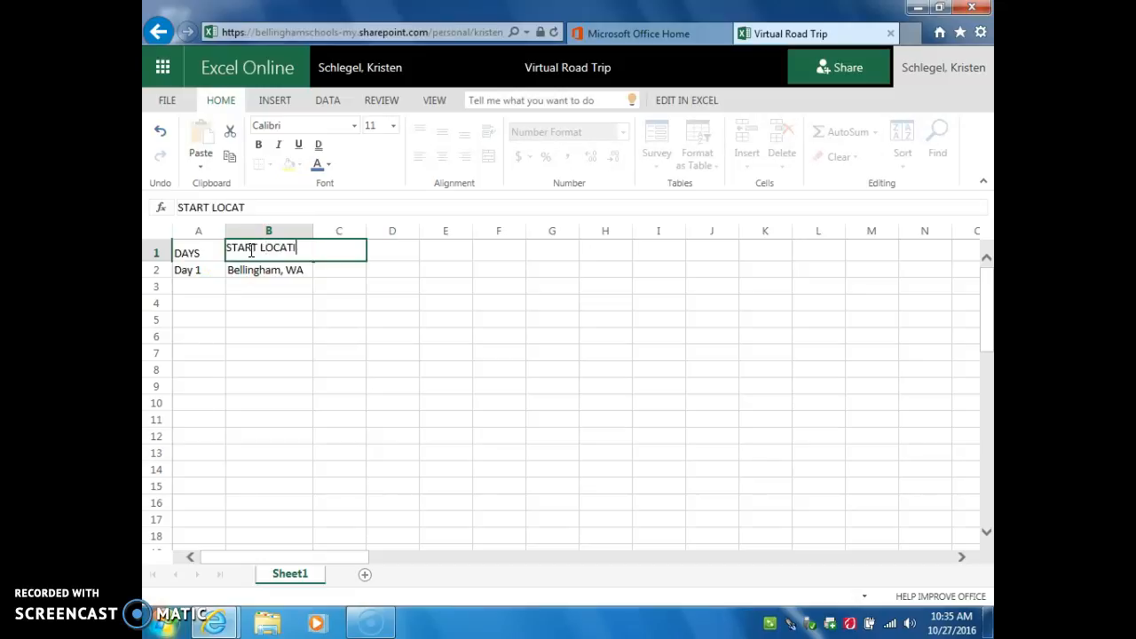
click(321, 252)
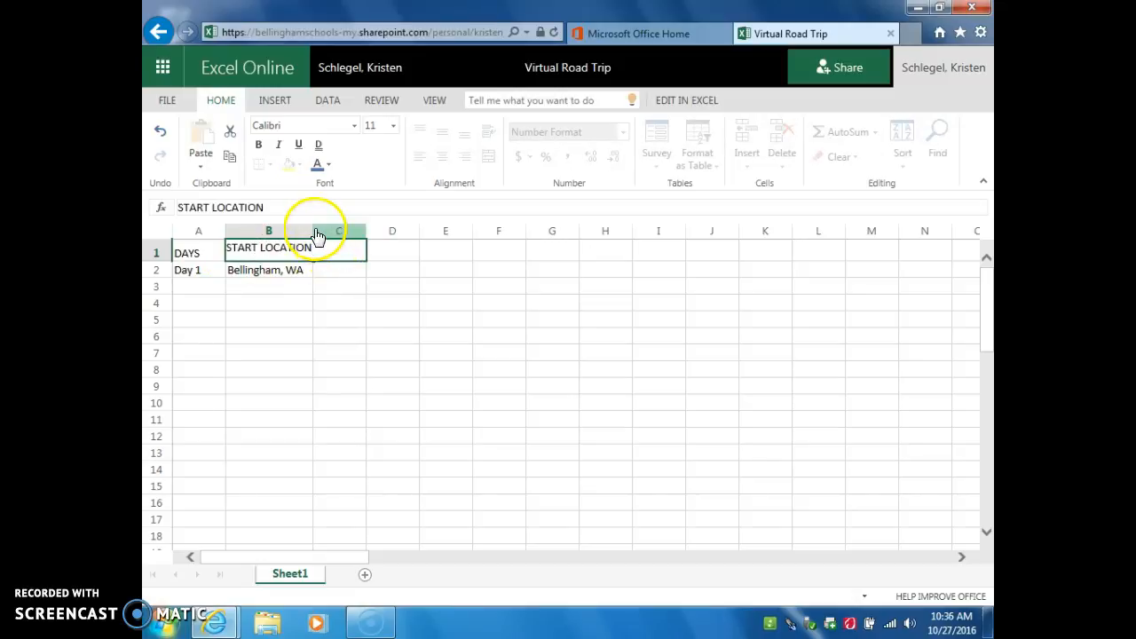
click(311, 241)
click(350, 330)
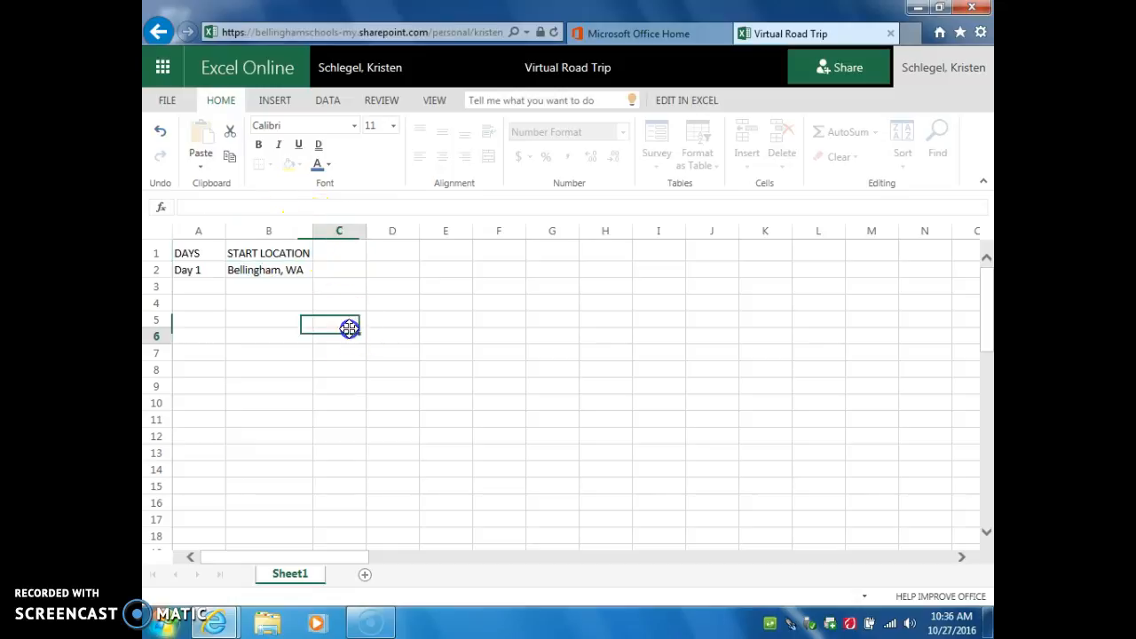
drag(312, 225, 321, 232)
Add headers END LOCATION in C1, MILES in D1 and TIME in E1, widening column C
click(337, 254)
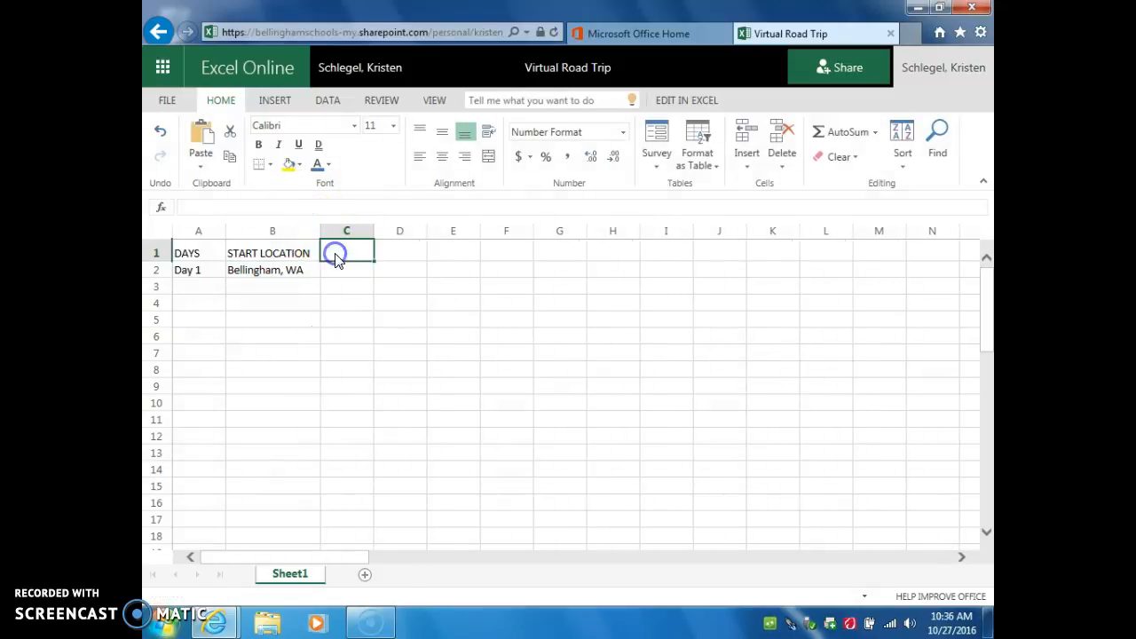
text(END LO)
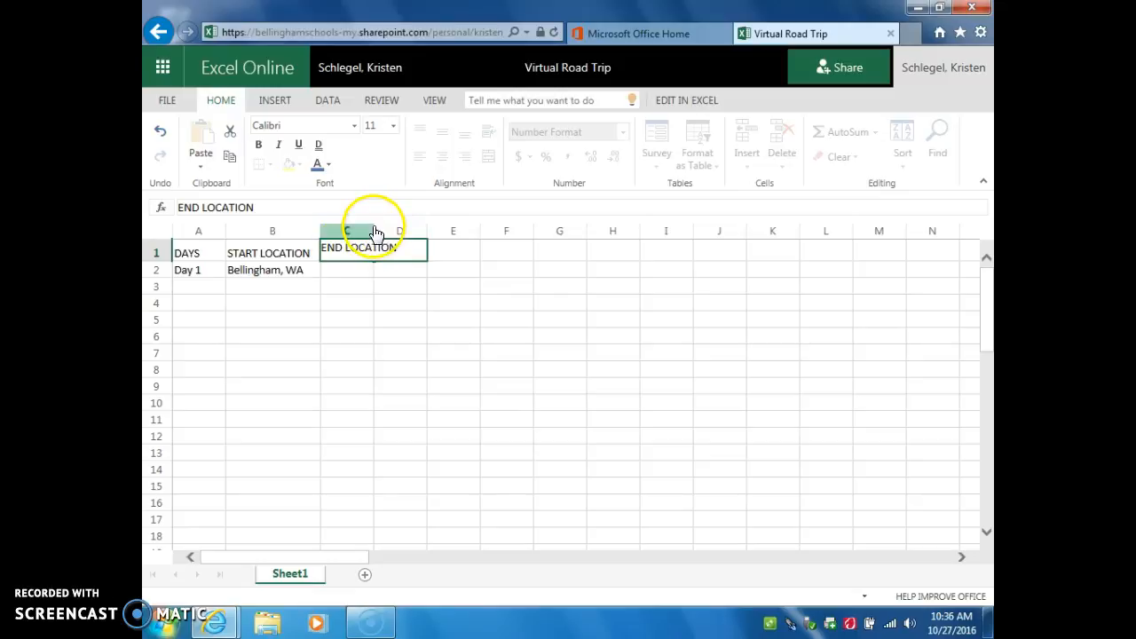
text(CATION)
click(368, 335)
drag(375, 230, 401, 229)
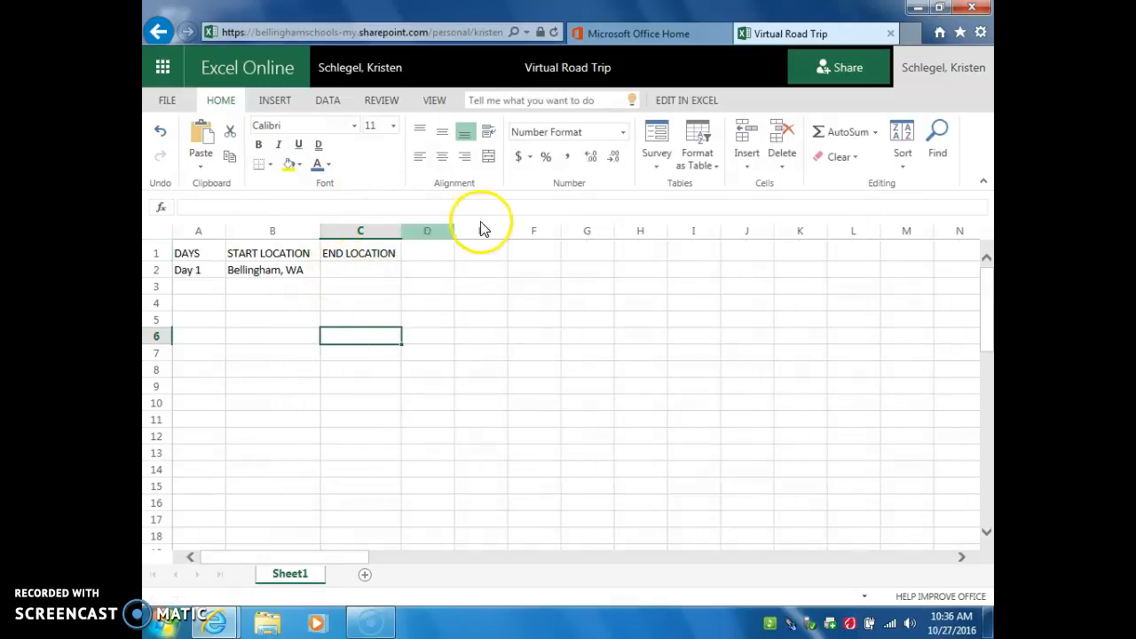
click(431, 256)
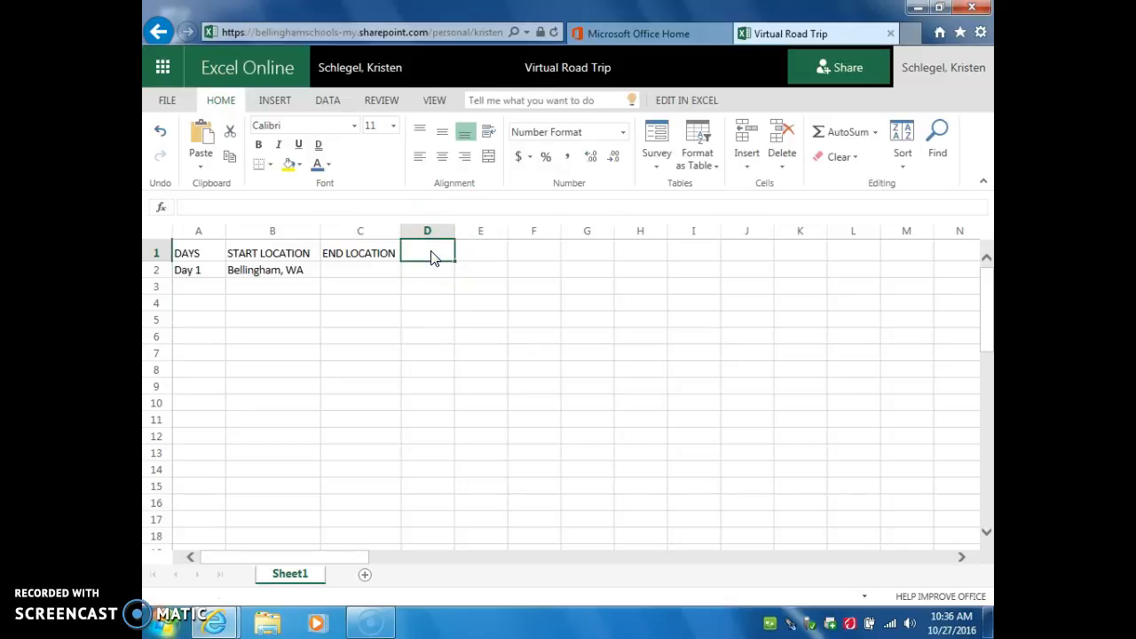
text(MIEL)
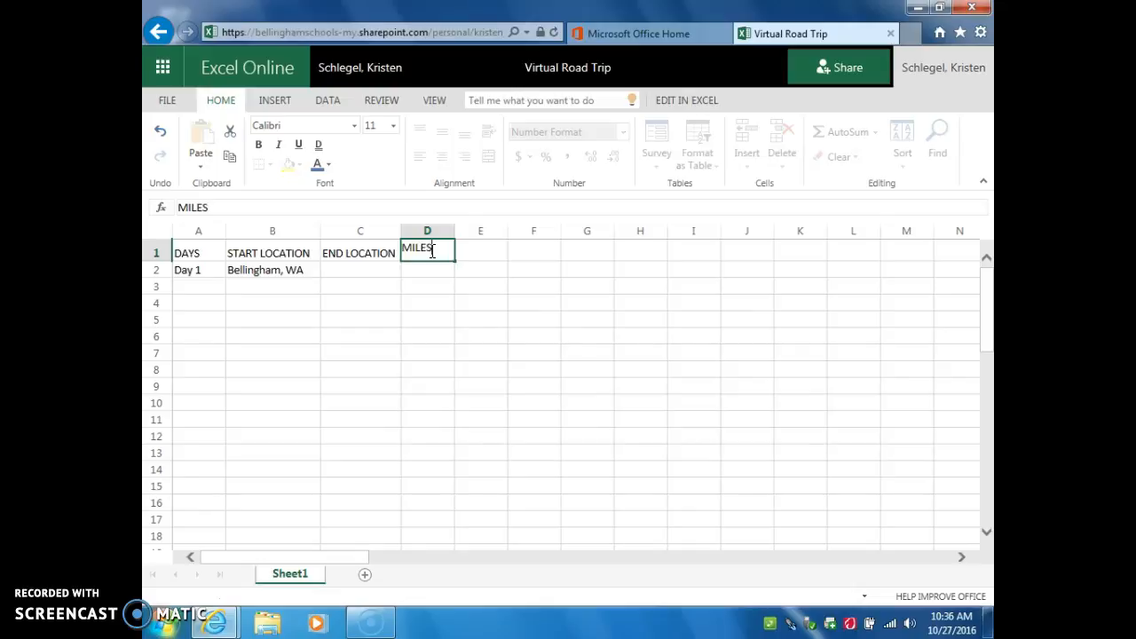
click(468, 256)
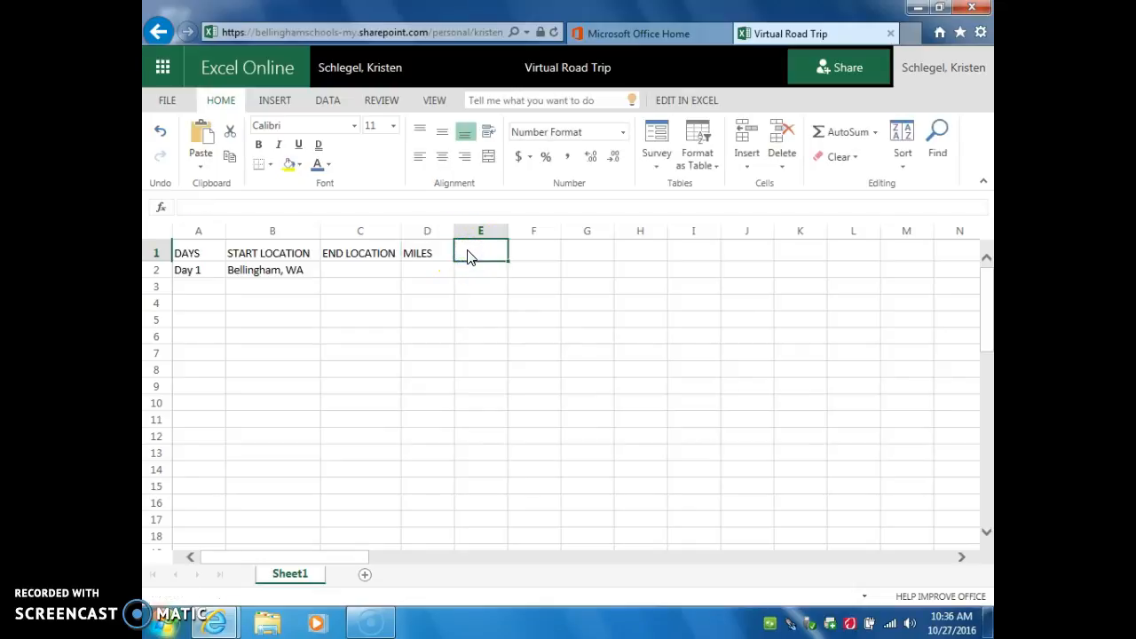
text(TIM)
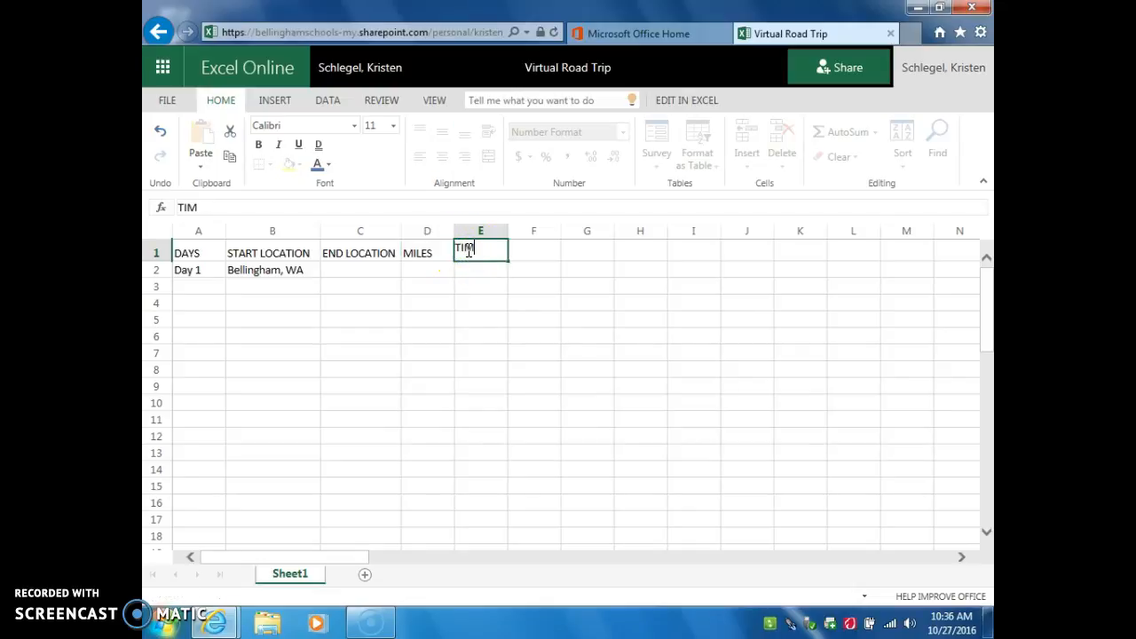
text(E)
click(485, 271)
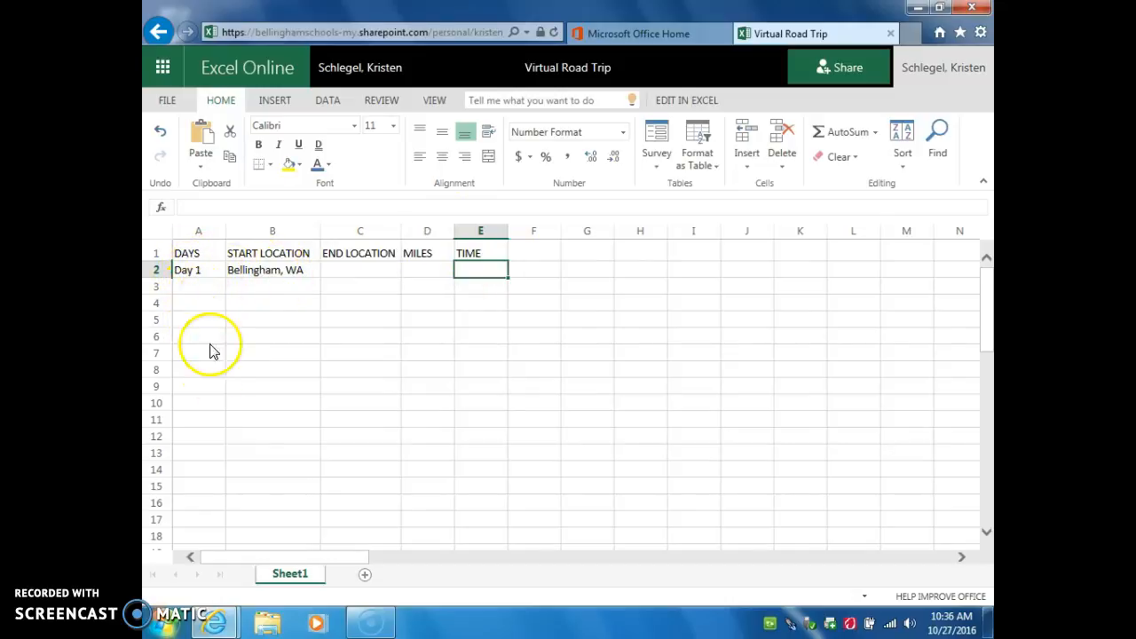
Enter Pendleton, OR in C2 as Day 1's end location
click(363, 273)
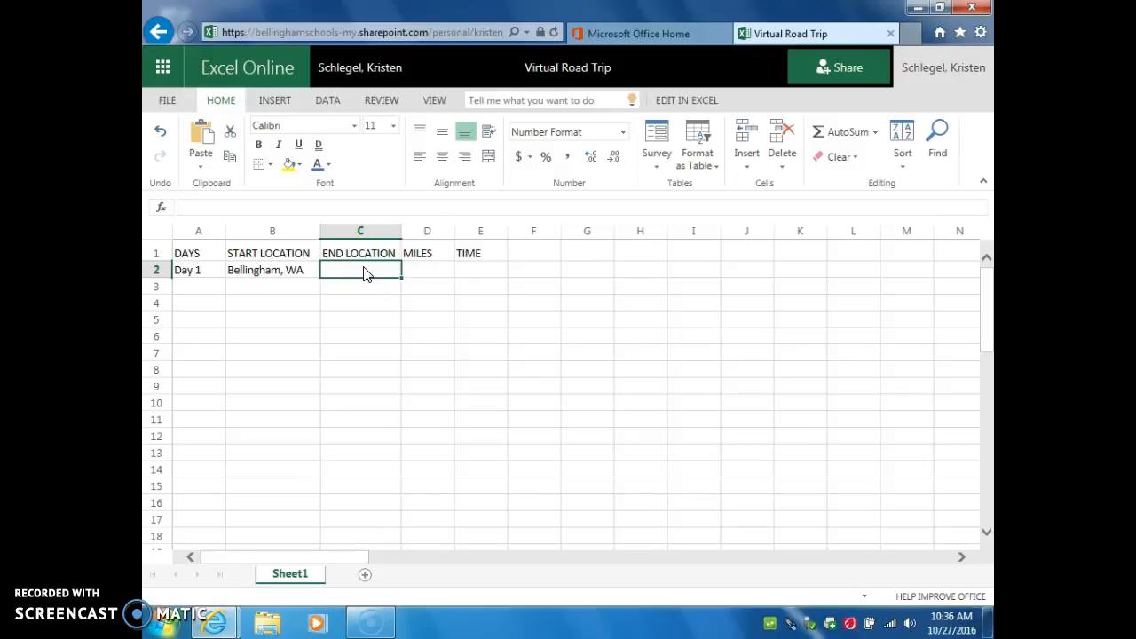
text(PE)
text(dleton, OR)
click(441, 273)
click(441, 317)
click(432, 272)
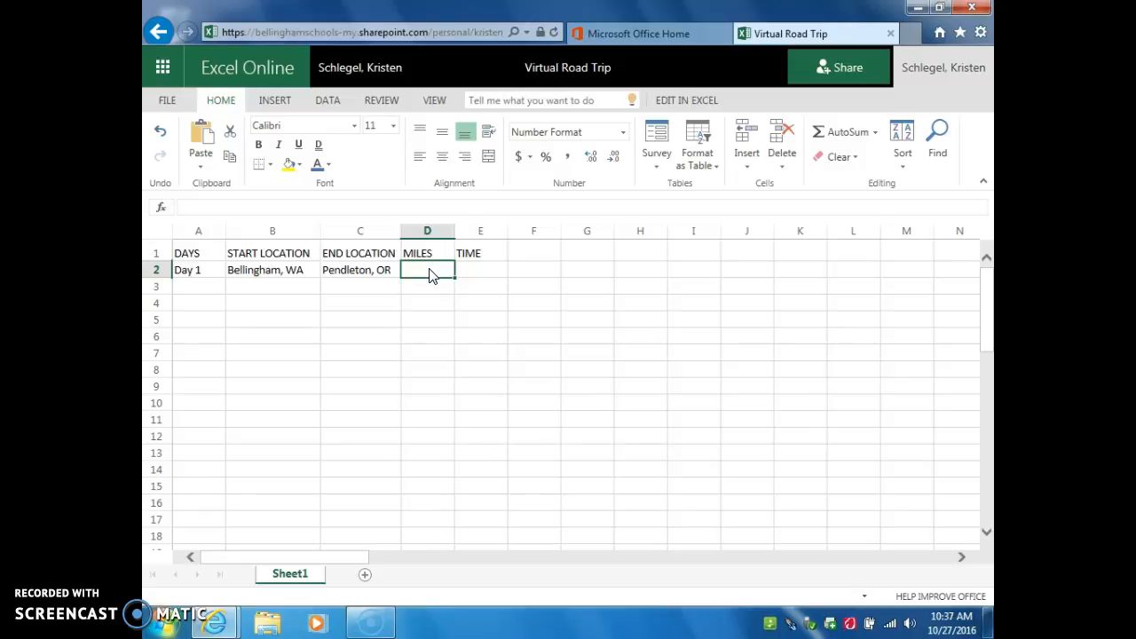
click(425, 275)
click(469, 274)
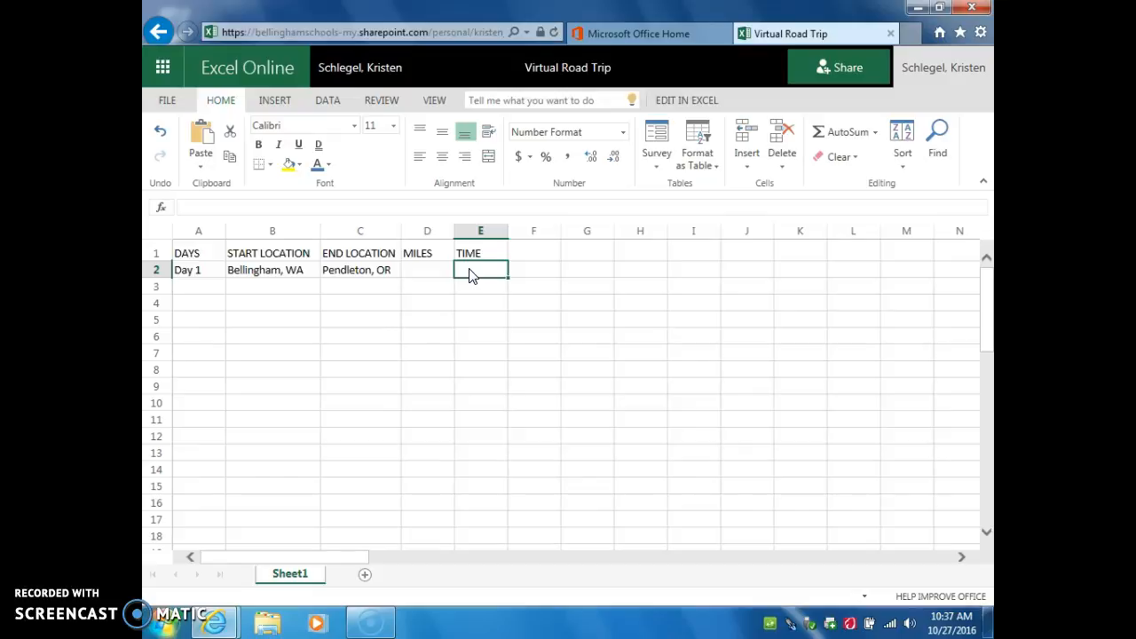
Enter 6 as Day 1's driving time in E2
text(6)
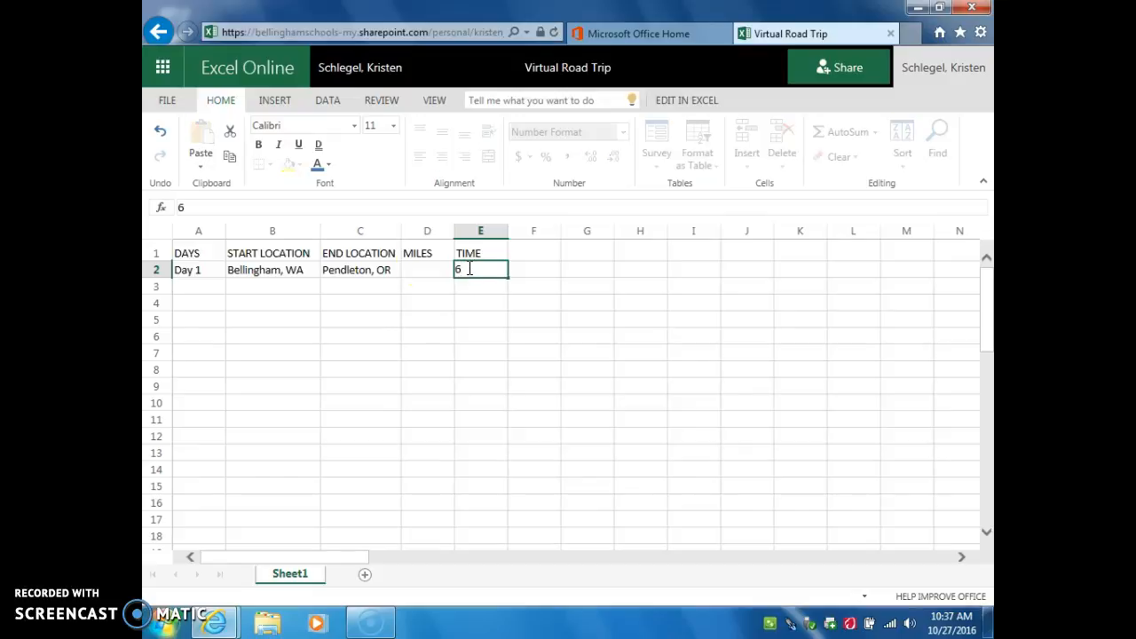
click(414, 275)
click(478, 274)
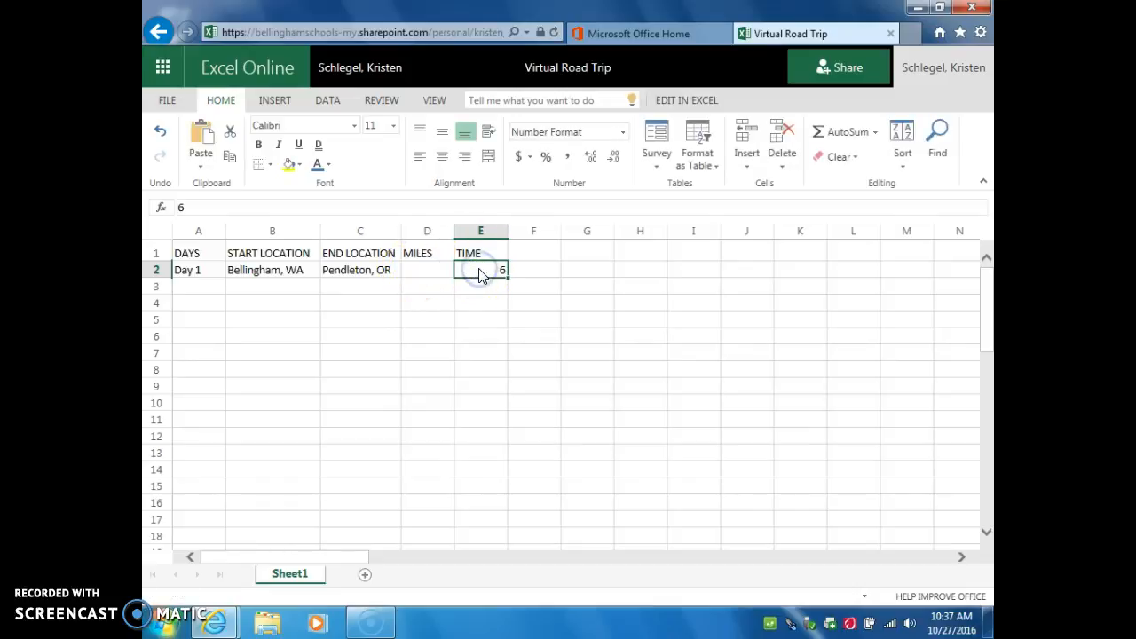
click(430, 275)
click(479, 276)
click(414, 276)
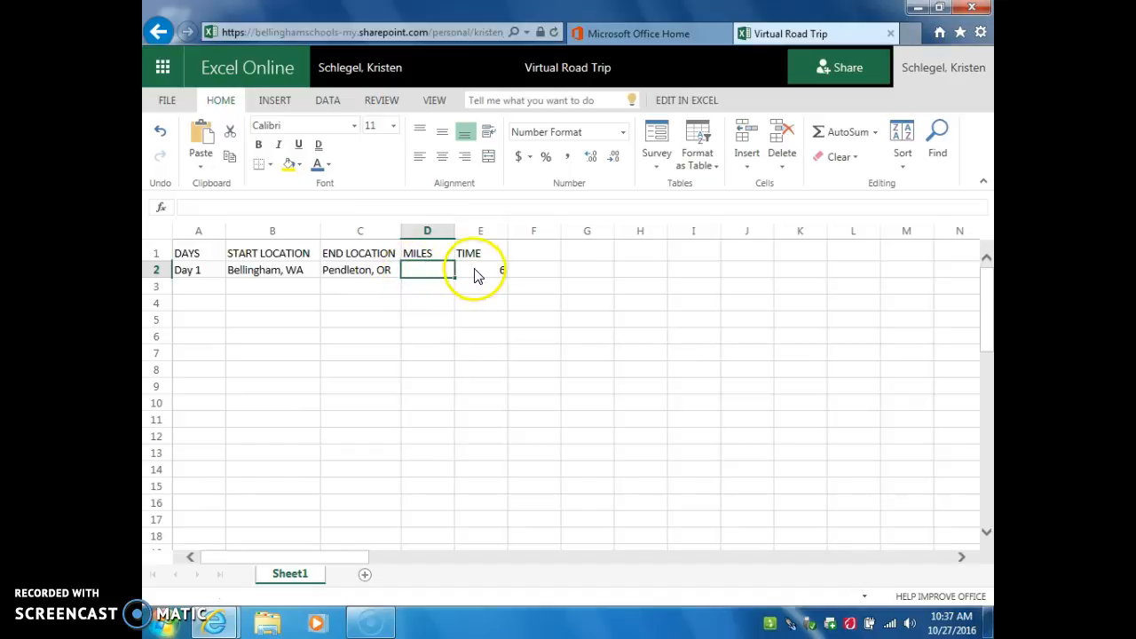
Edit E2's driving time from 6 to 6.5 in the formula bar
click(473, 273)
click(500, 273)
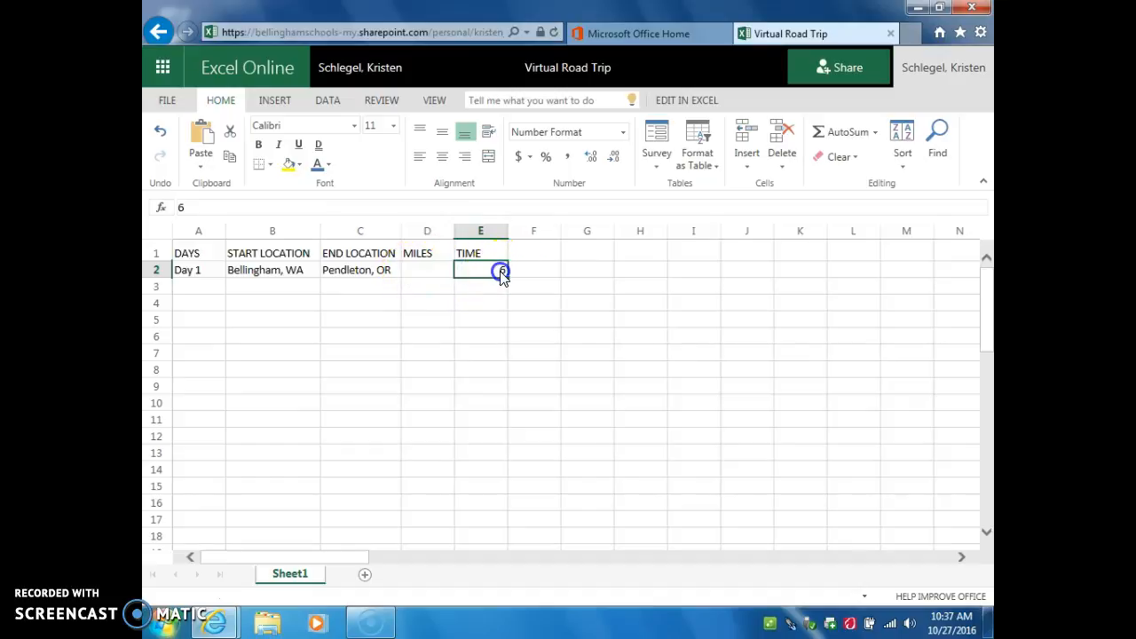
click(501, 271)
click(504, 270)
double_click(484, 271)
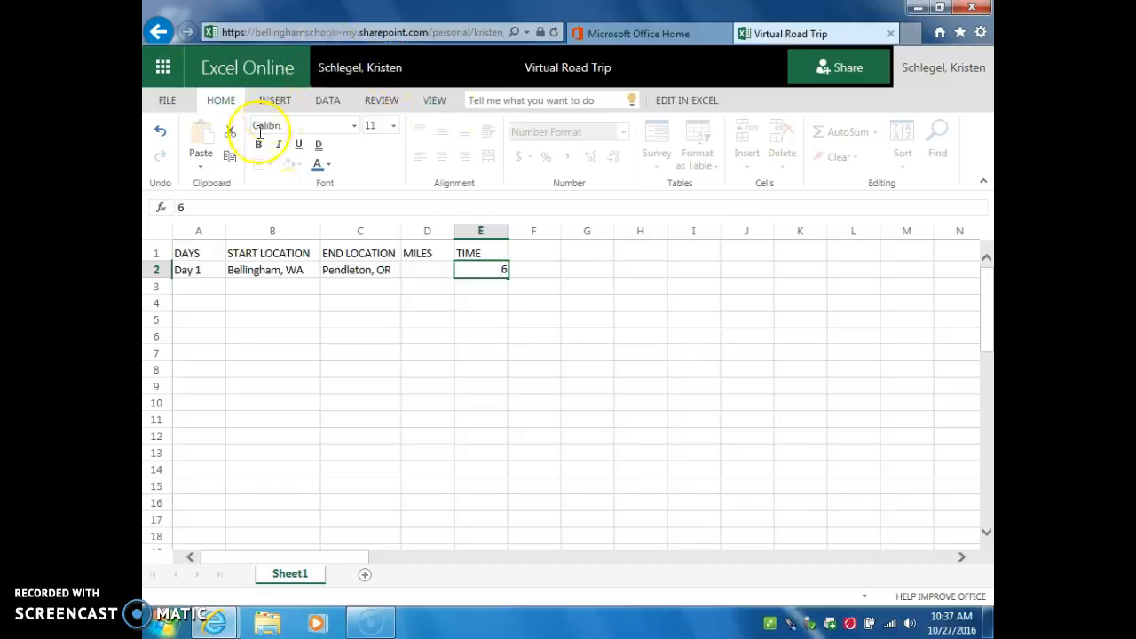
click(203, 207)
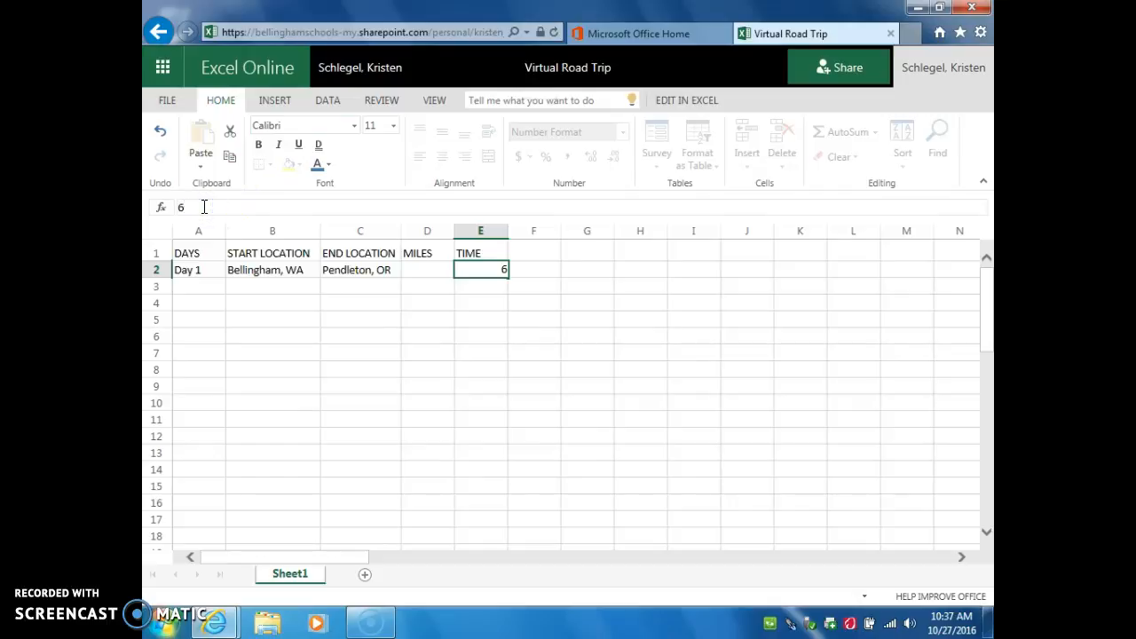
text(.5)
click(413, 275)
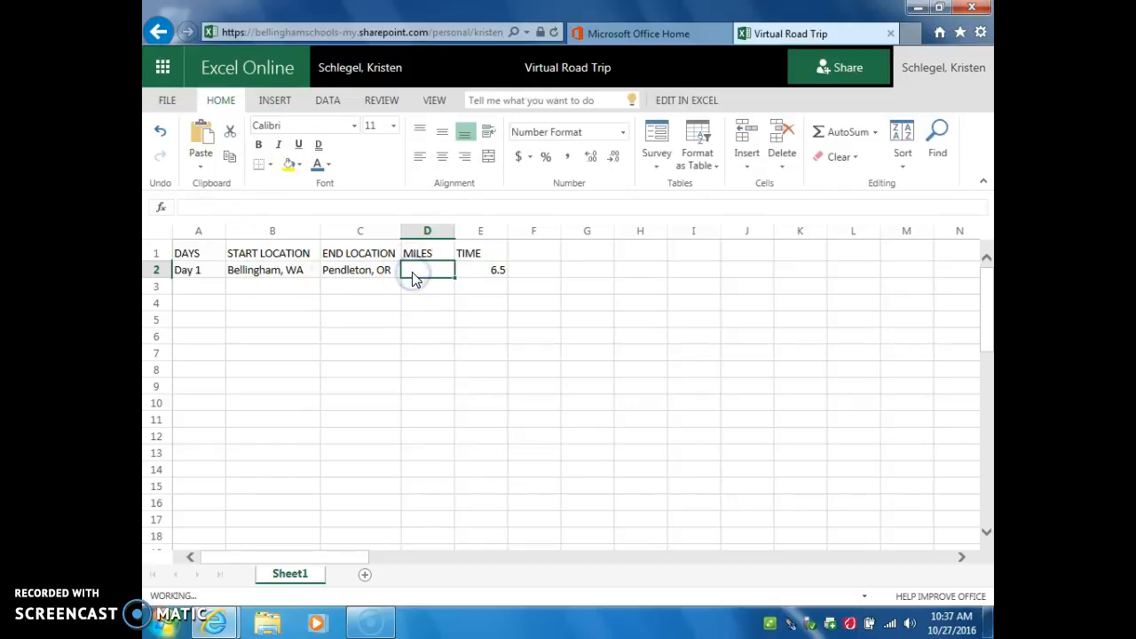
Enter 300 as Day 1's miles in D2
click(415, 277)
text(30)
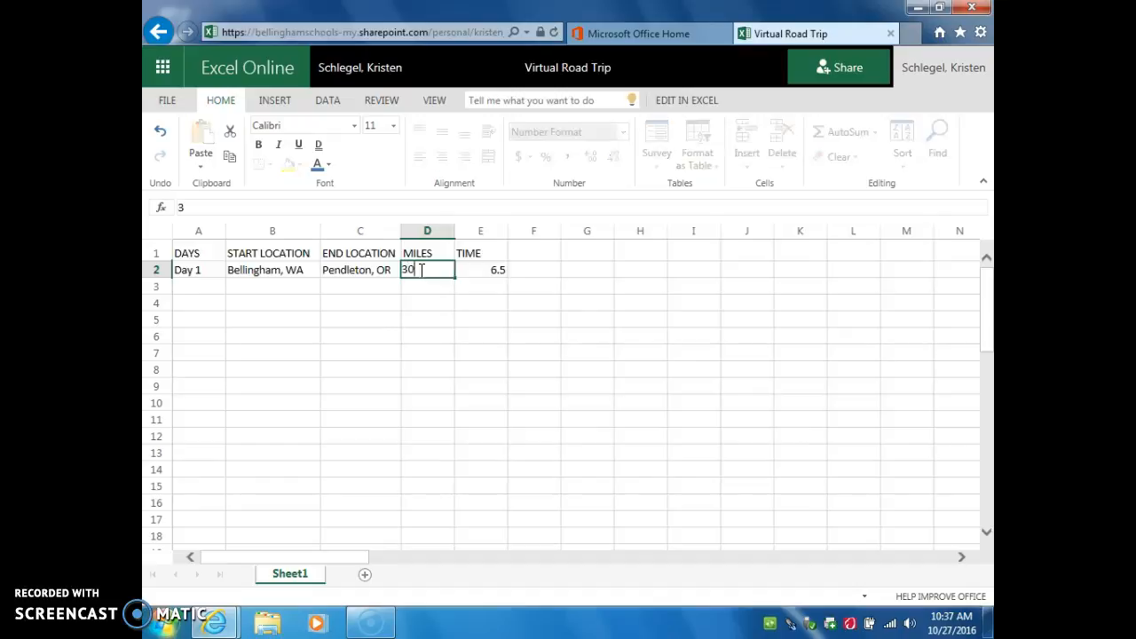
text(0)
click(418, 286)
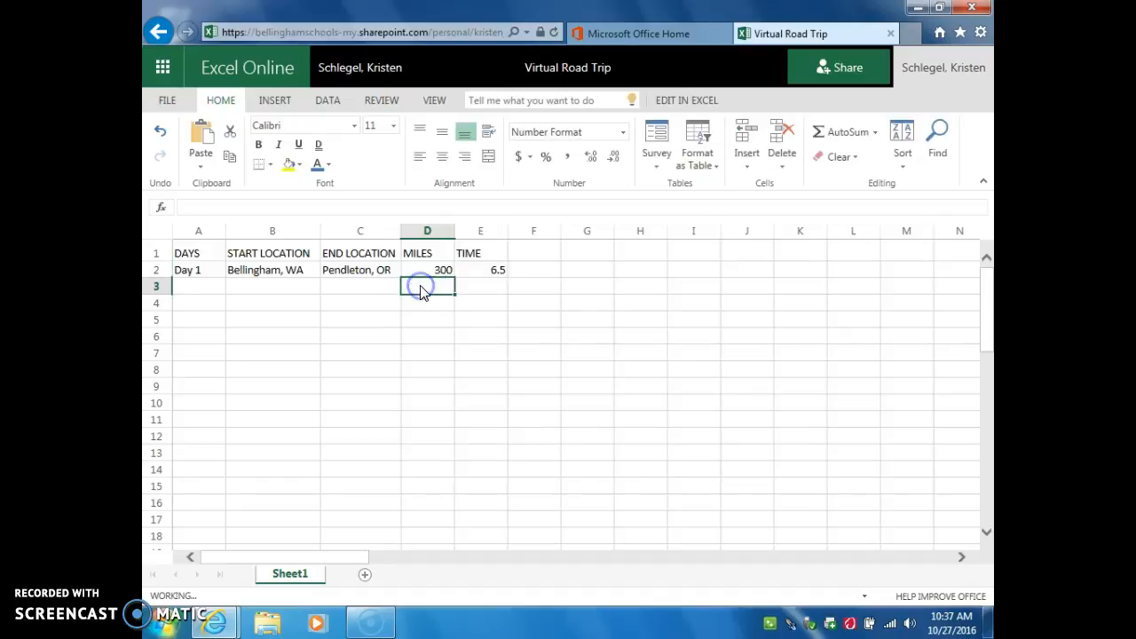
click(212, 255)
Fill A3 with Day 2 and B3 with Pendleton, OR as its start location
click(191, 289)
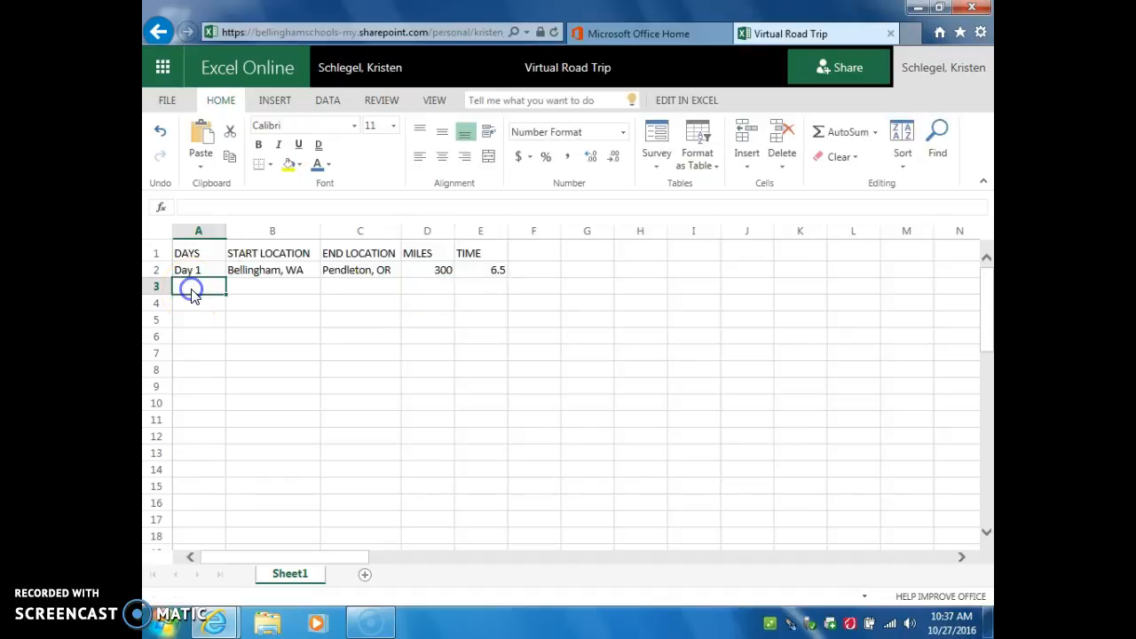
text(Day 2)
click(277, 302)
click(256, 286)
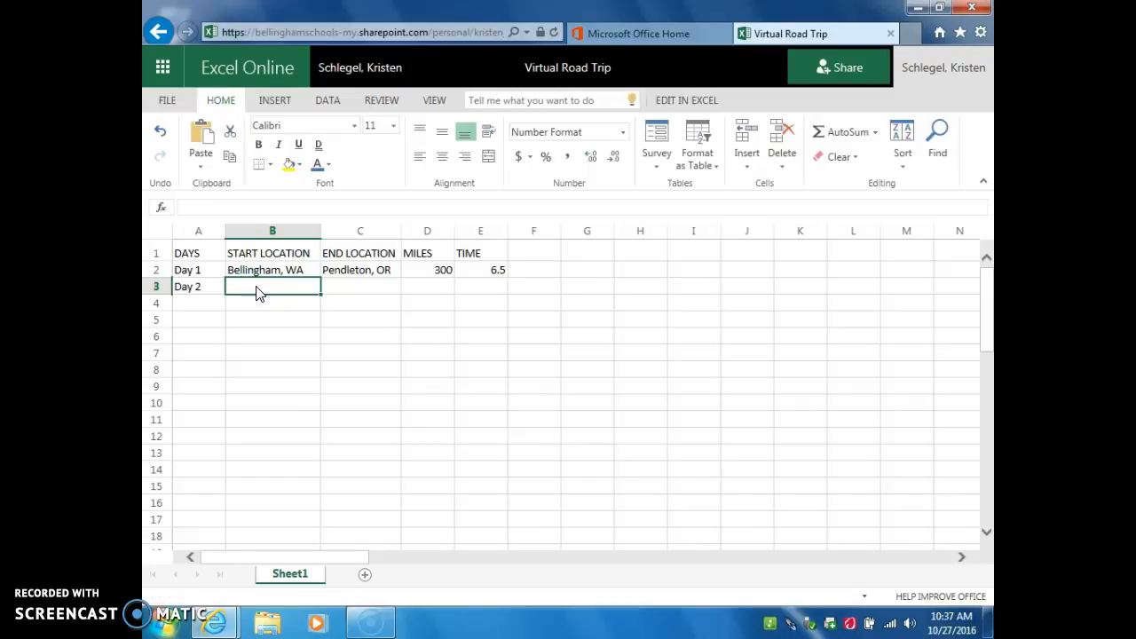
text(Pendleton, OR)
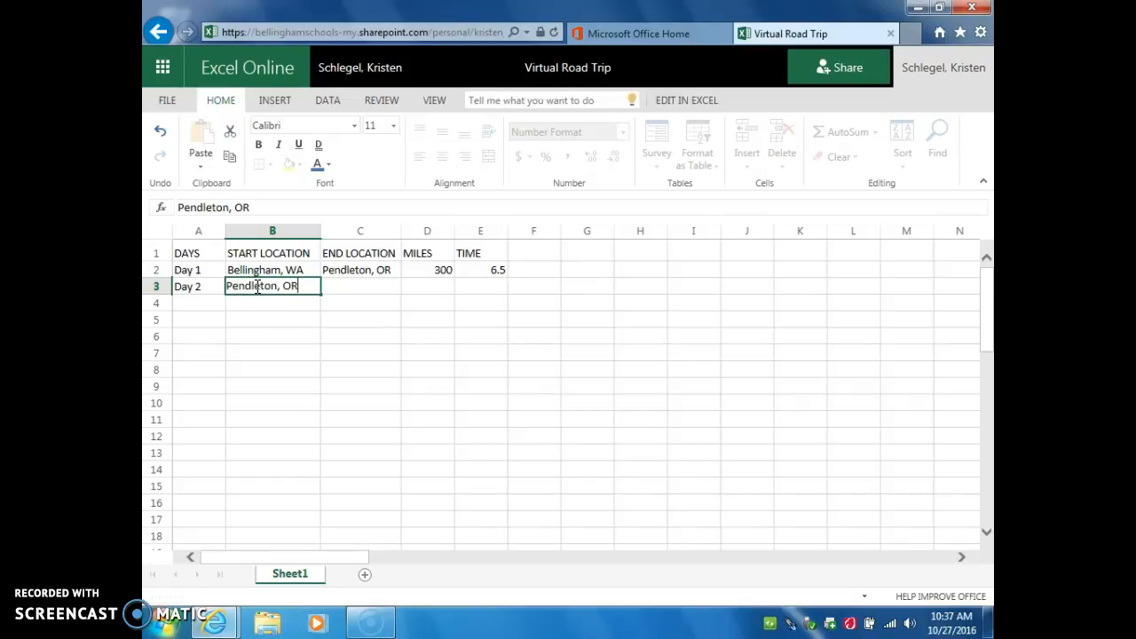
click(345, 291)
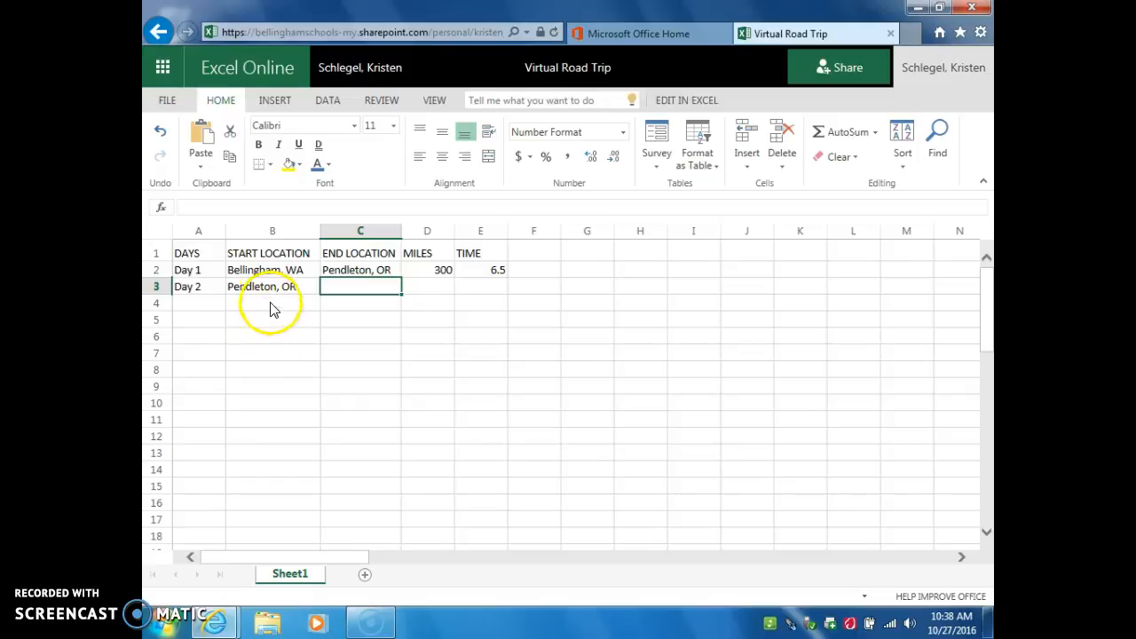
Enter Bellingham, WA in cell C9 beneath the trip table
click(249, 390)
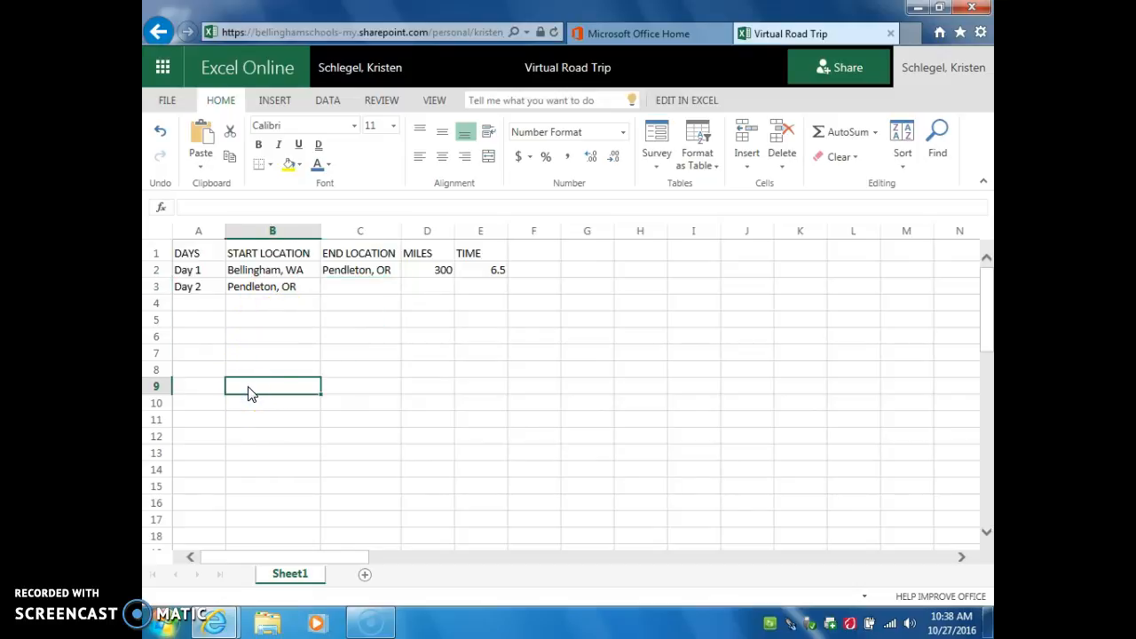
click(334, 393)
text(Bellingham, WA)
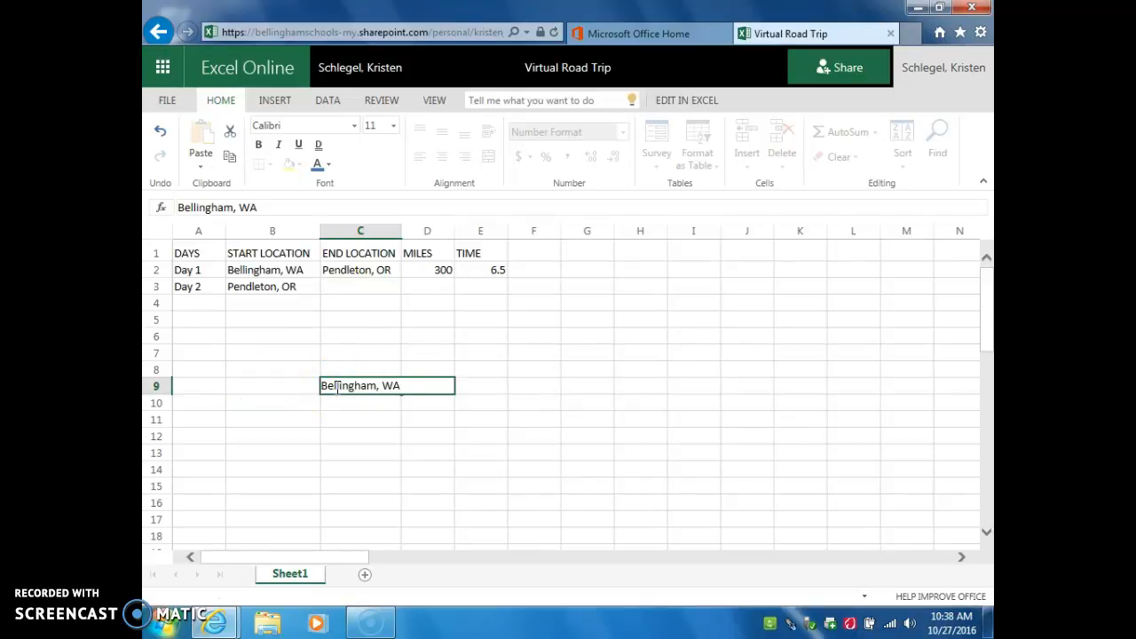
click(369, 374)
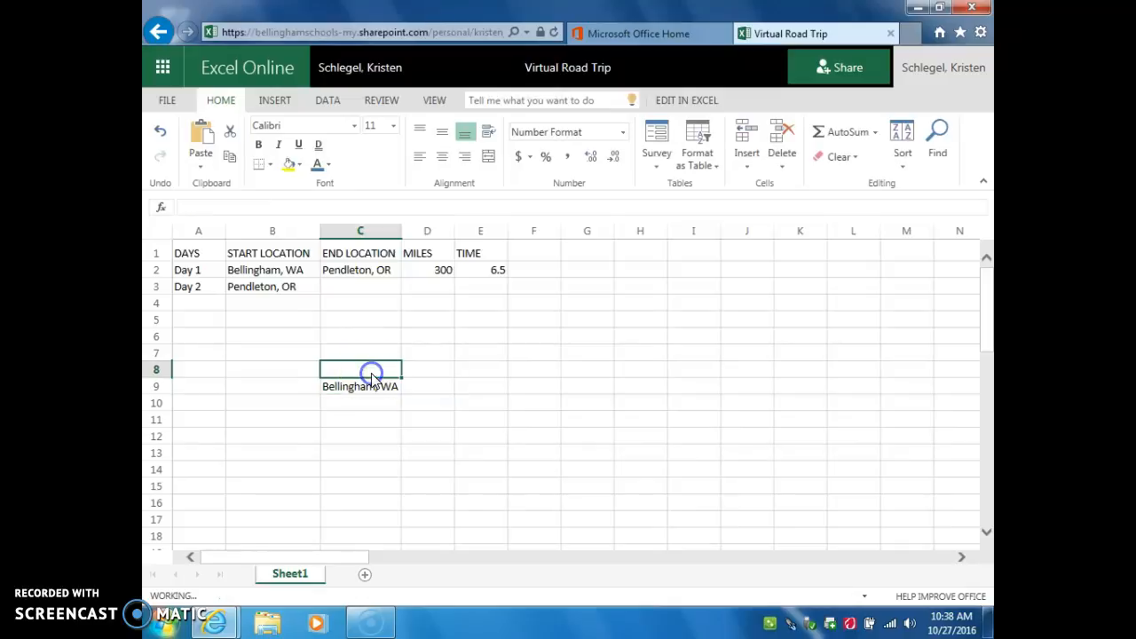